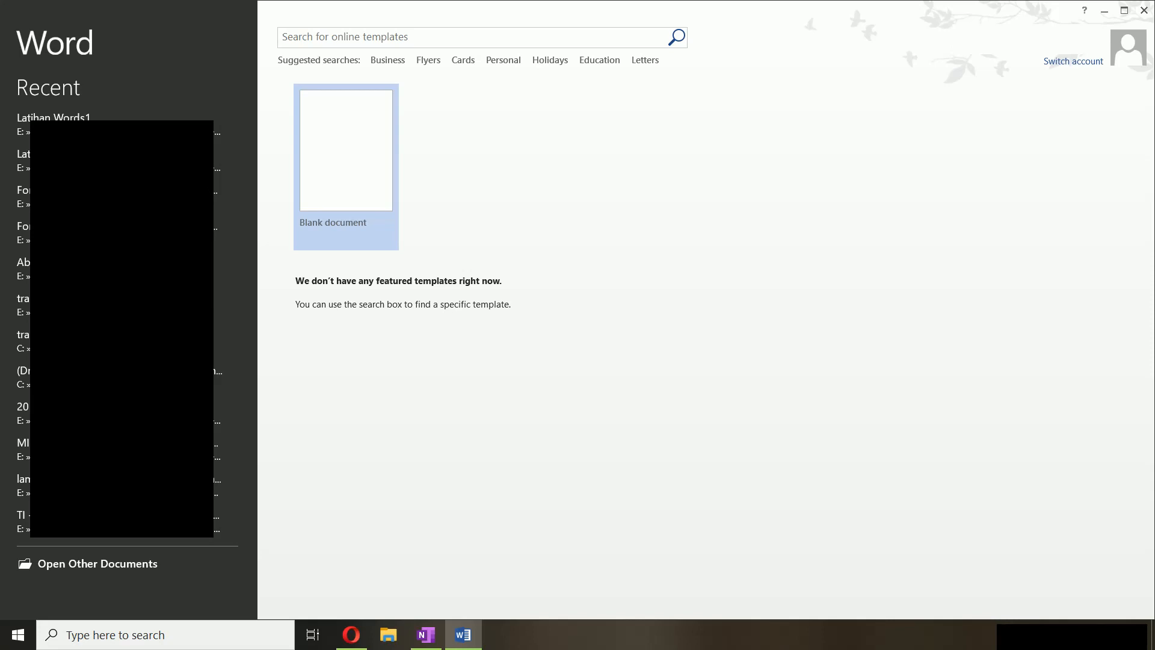
Create a new blank document and zoom the page view in to 150%.
click(325, 191)
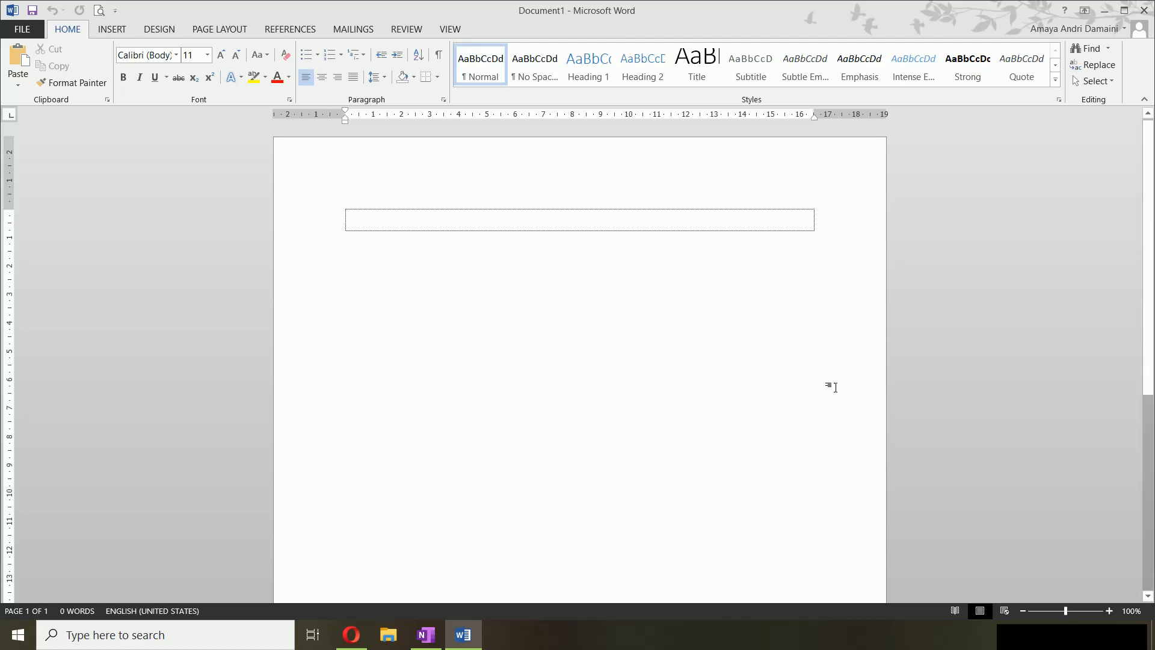
click(1111, 608)
click(1110, 607)
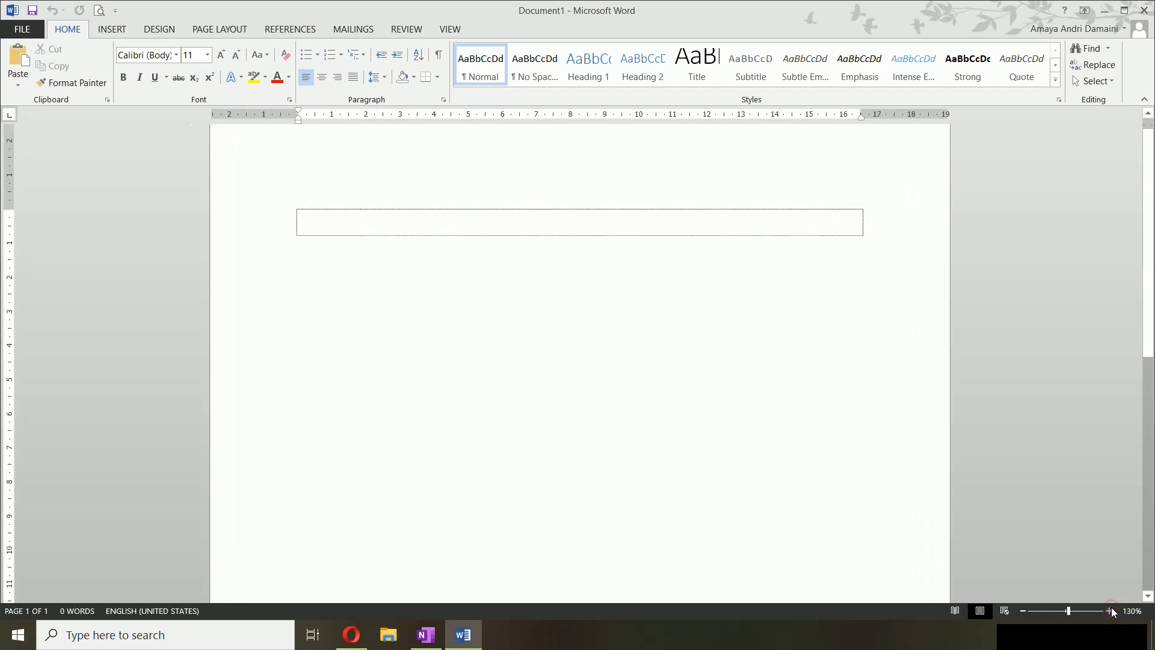
click(1111, 608)
click(1111, 608)
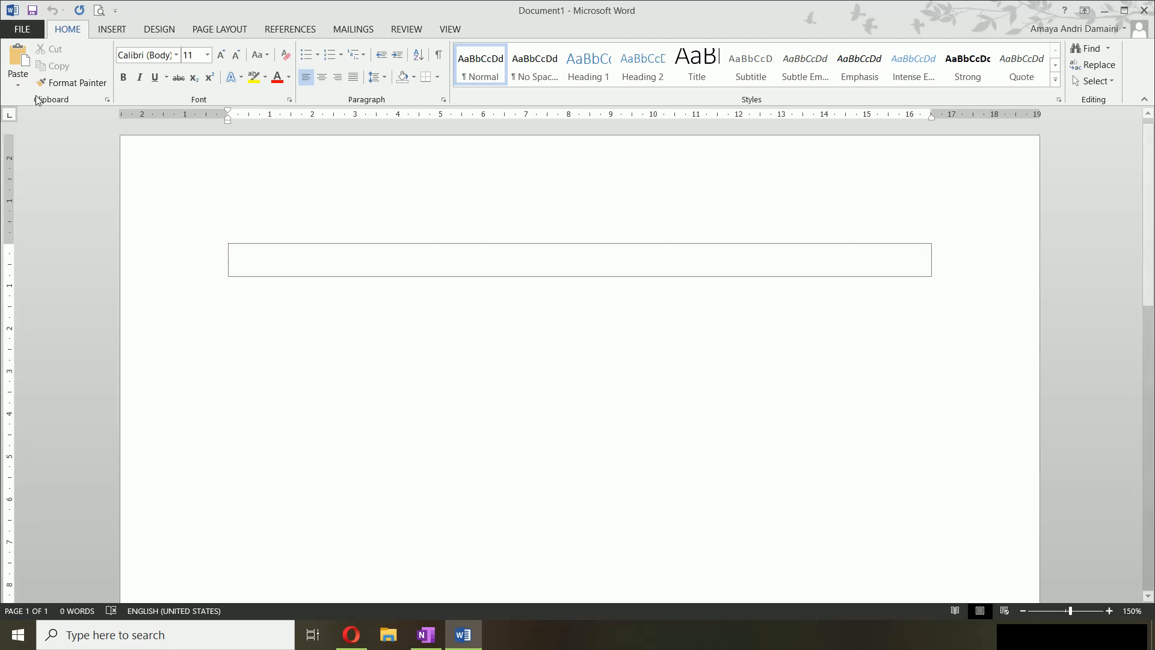
Open the recent document Latihan 1.
click(24, 30)
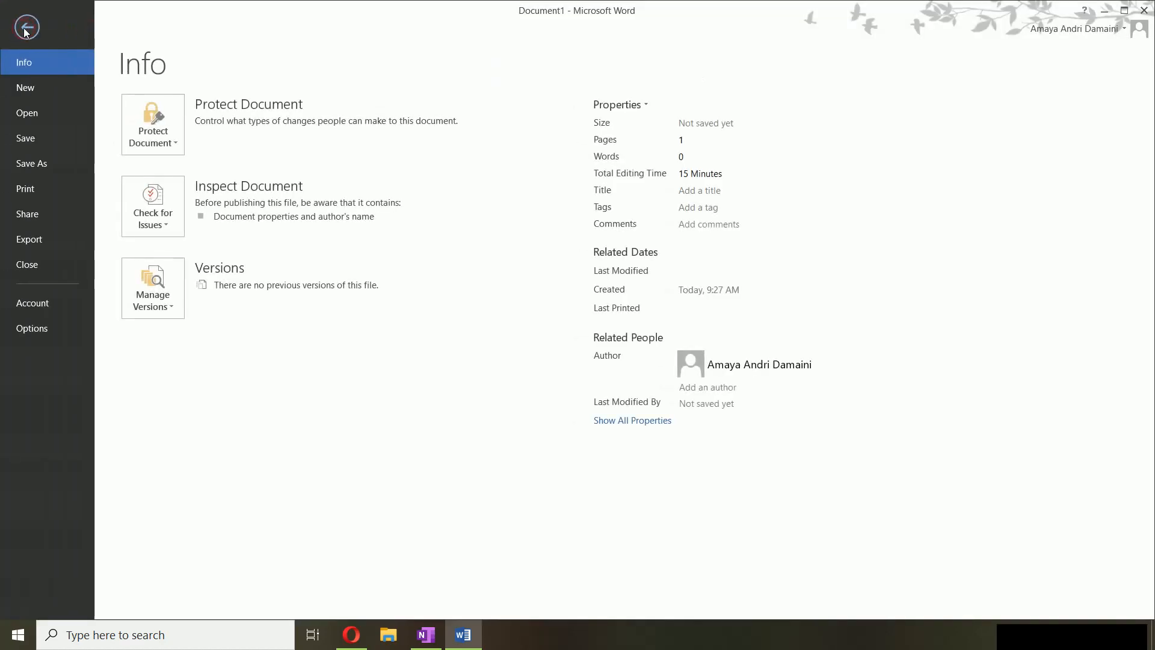
click(27, 113)
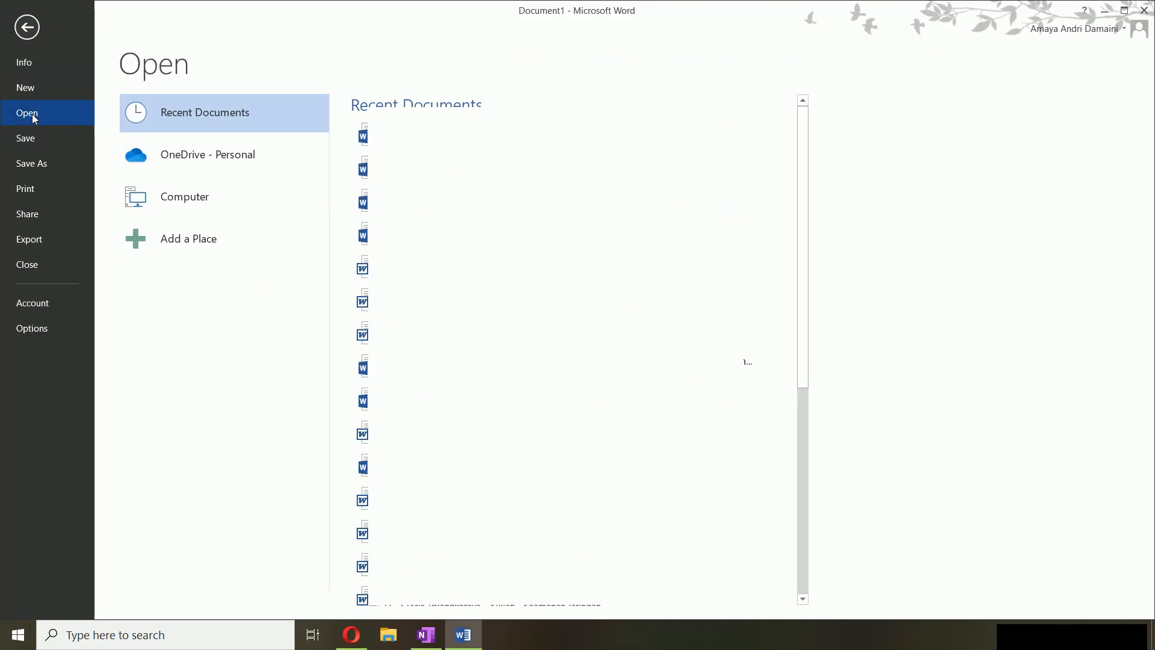
click(506, 174)
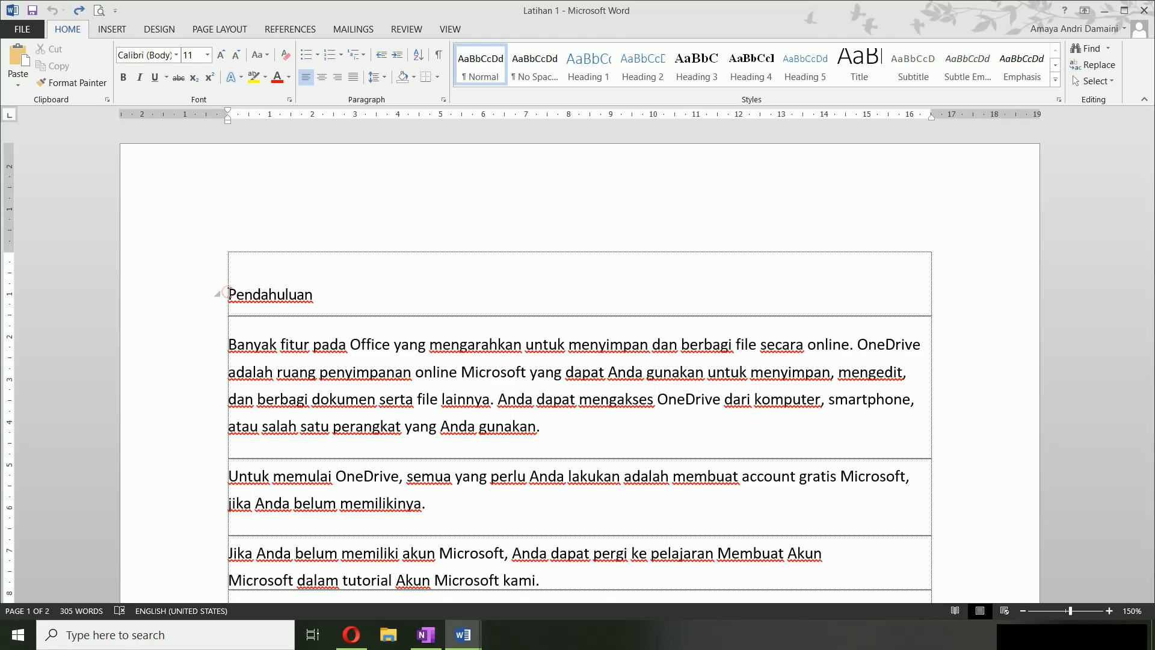
Select the entire text from the Pendahuluan heading onward and set its font size to 12.
drag(229, 294, 457, 602)
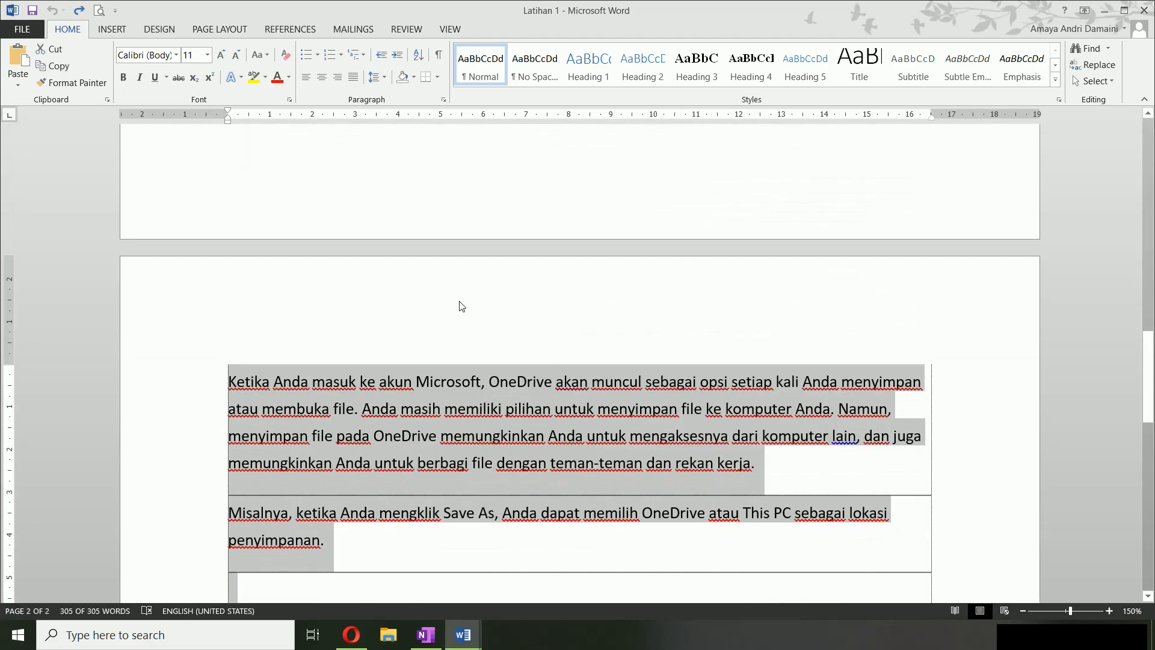
click(208, 56)
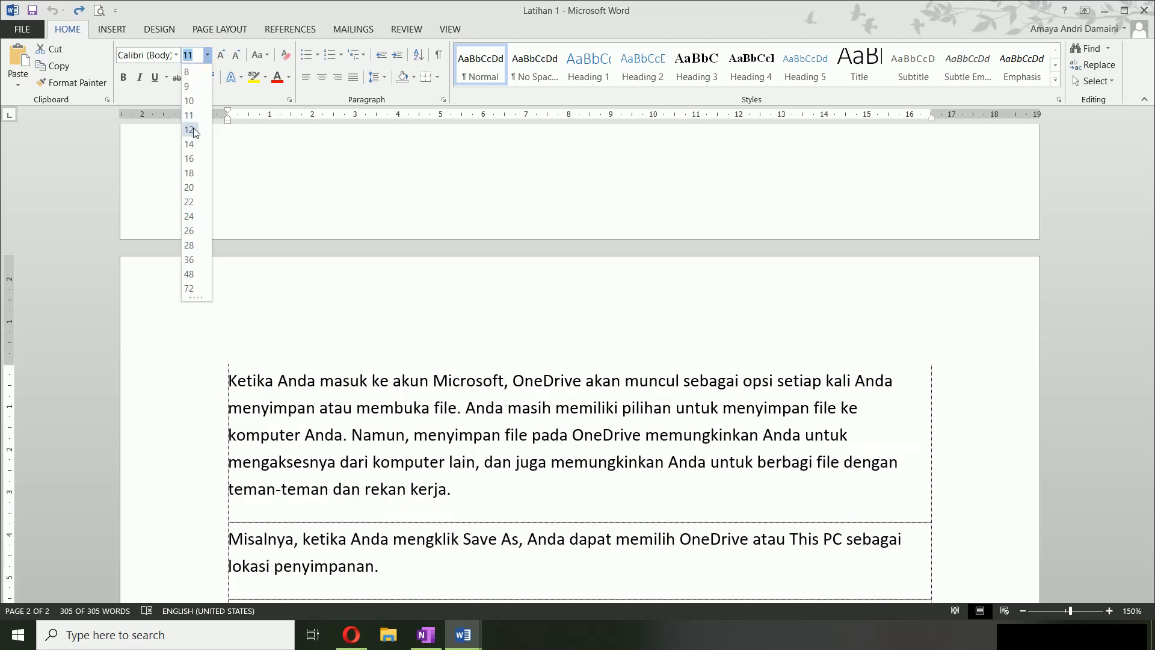
click(190, 130)
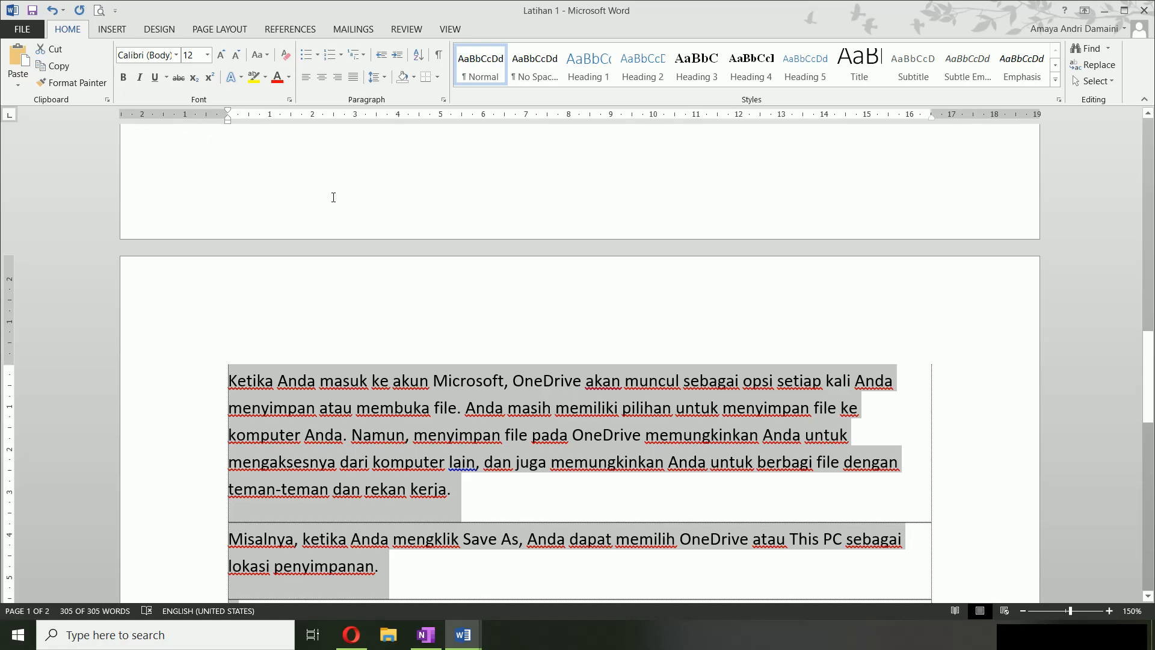
Set the font size of the "Pendahuluan" heading to 16.
scroll(356, 175, up, 5)
scroll(357, 175, up, 10)
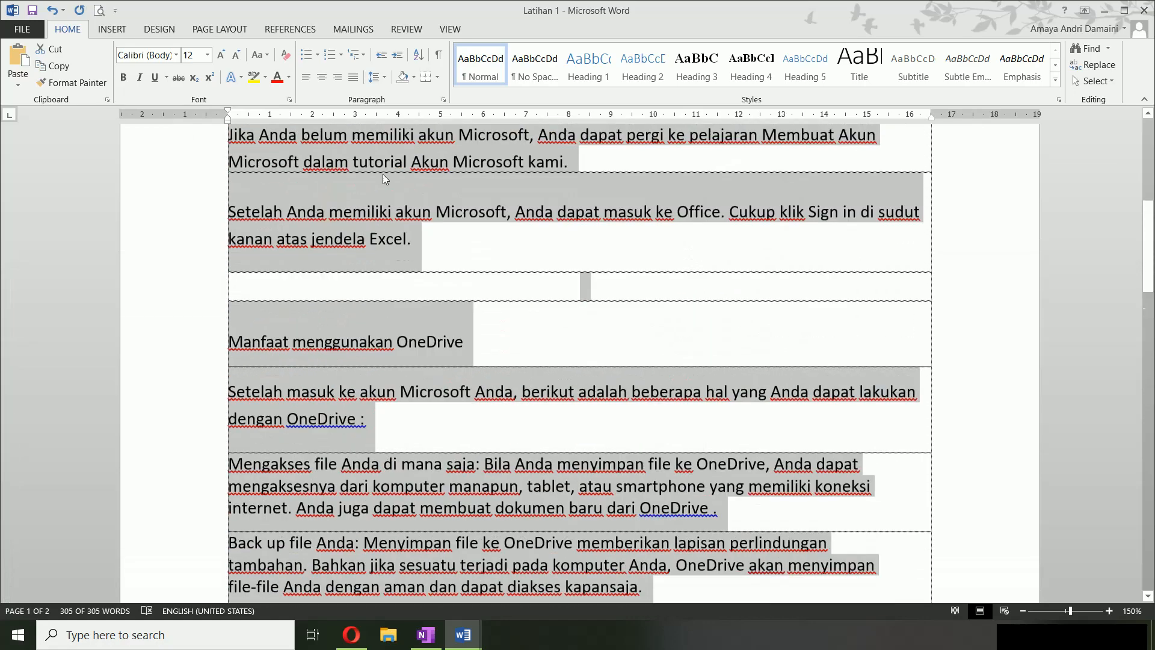
click(387, 300)
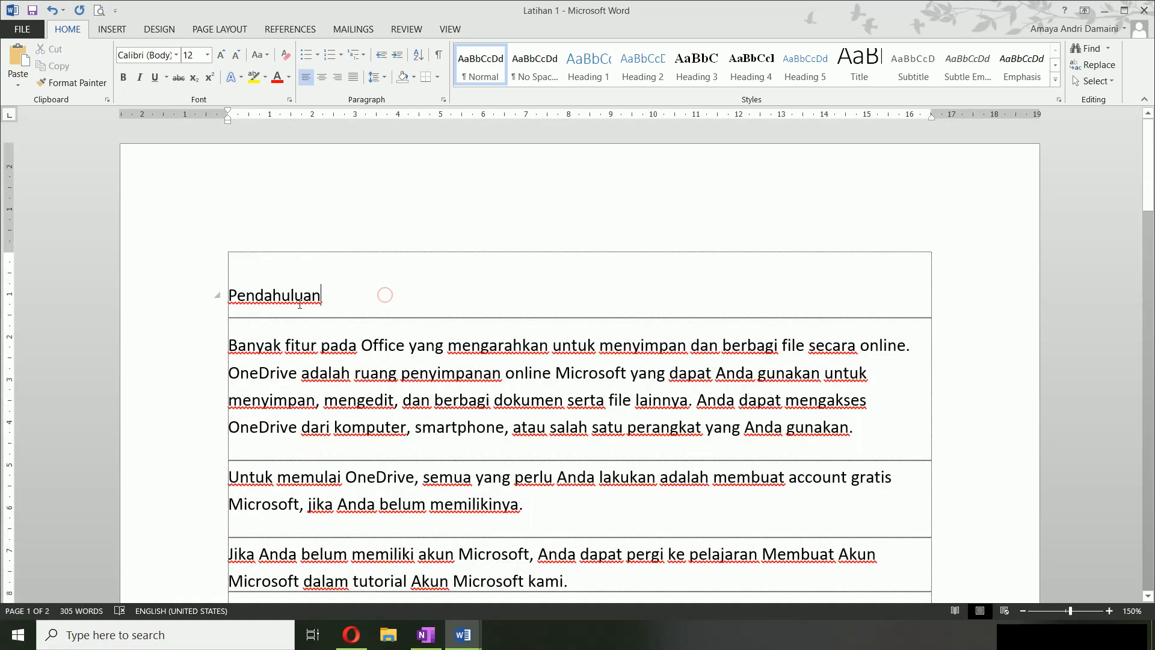
click(224, 295)
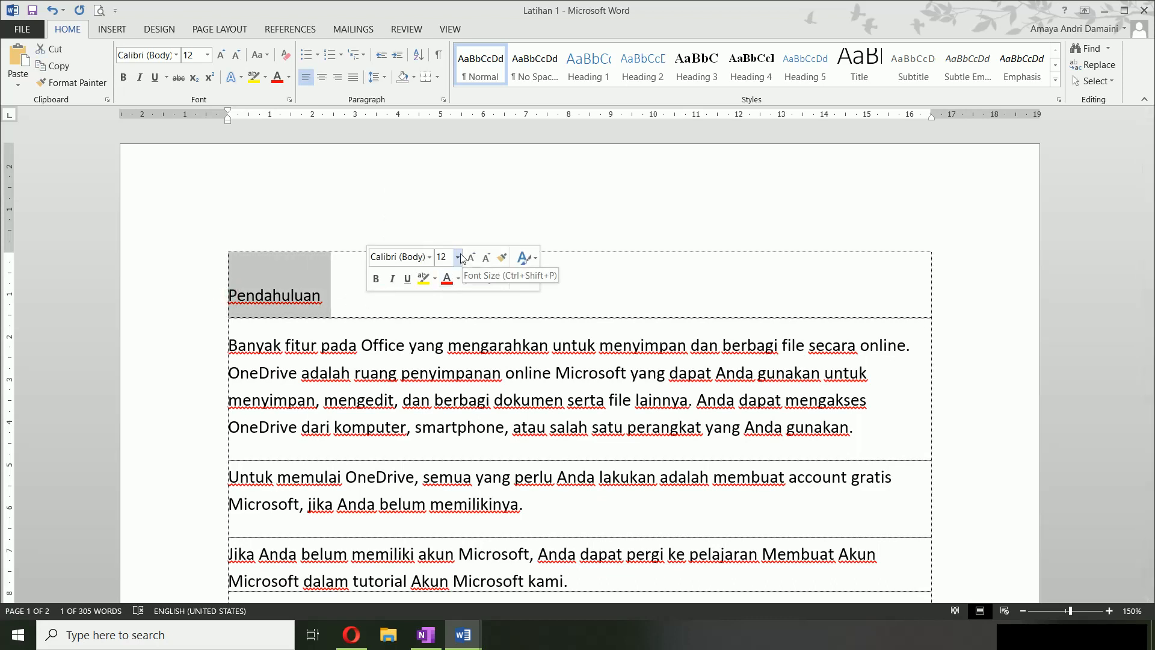
right_click(312, 295)
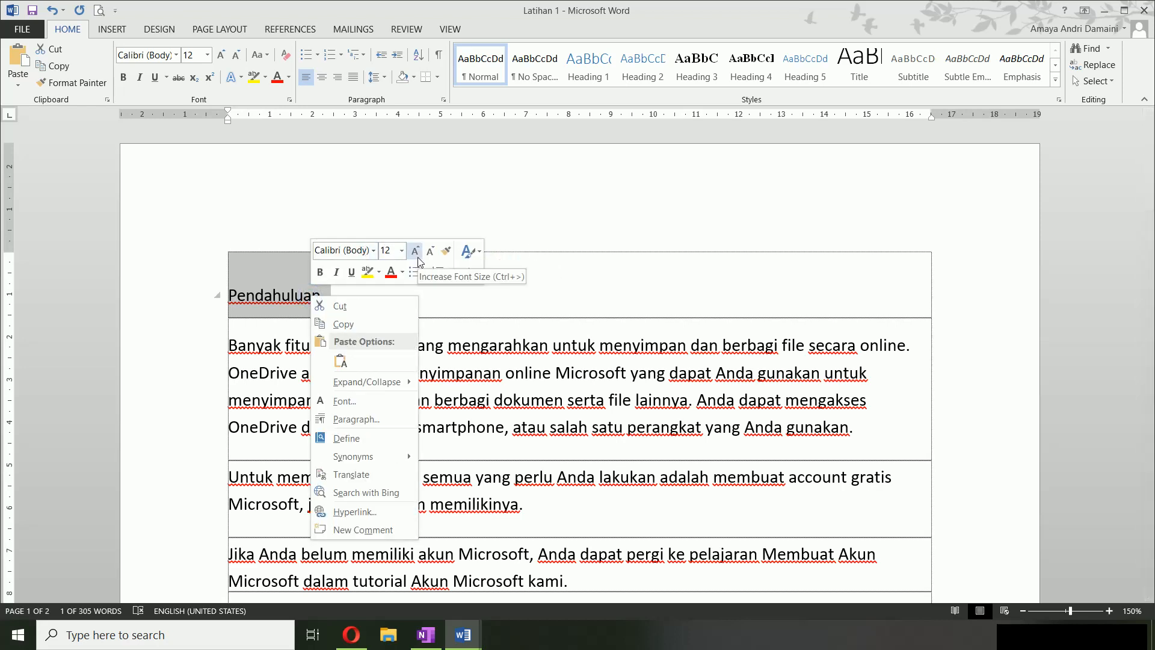
click(401, 251)
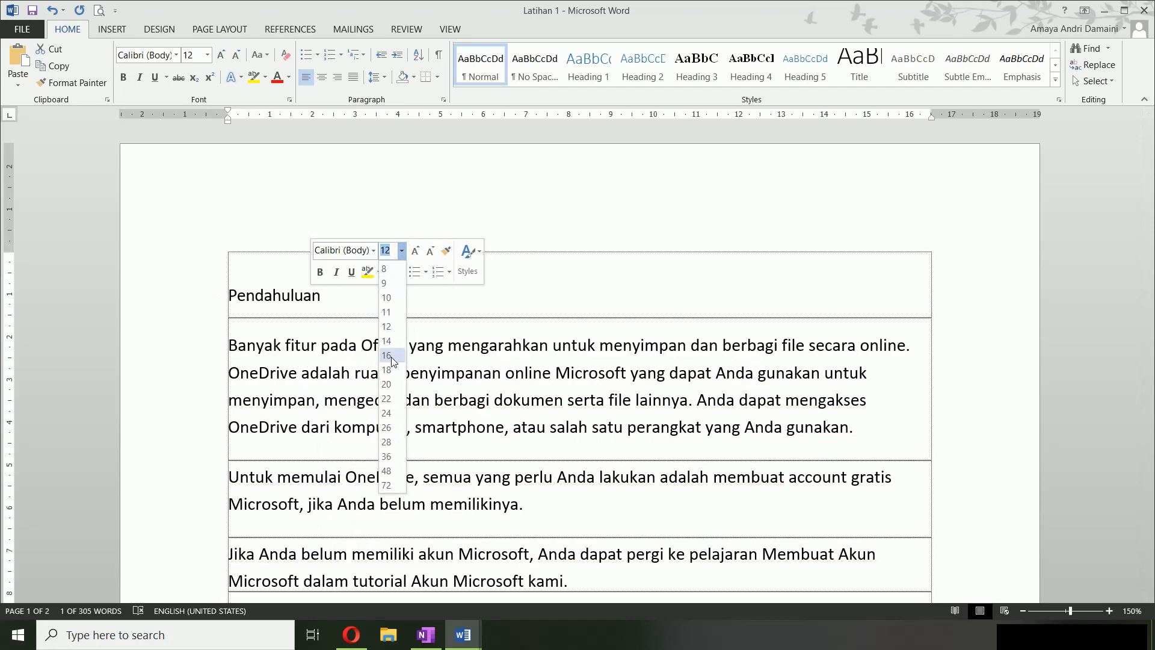
click(391, 356)
Set the "Manfaat menggunakan OneDrive" and "Menyimpan dan membuka file" headings to font size 16.
scroll(351, 390, down, 5)
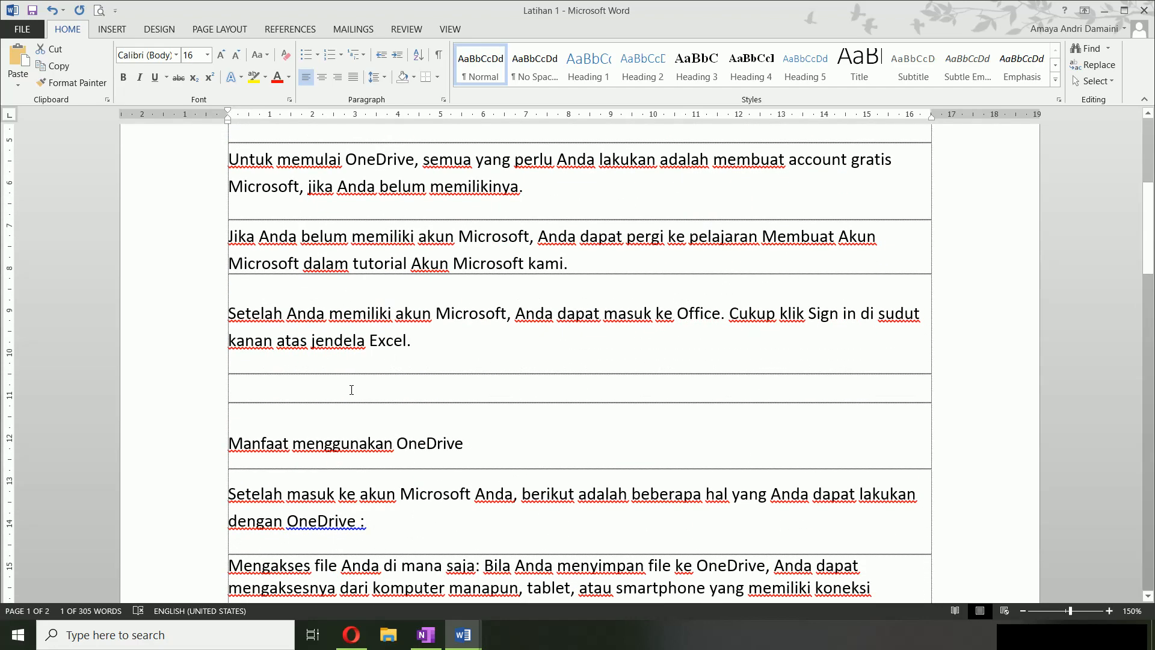
scroll(461, 498, down, 10)
scroll(461, 499, up, 3)
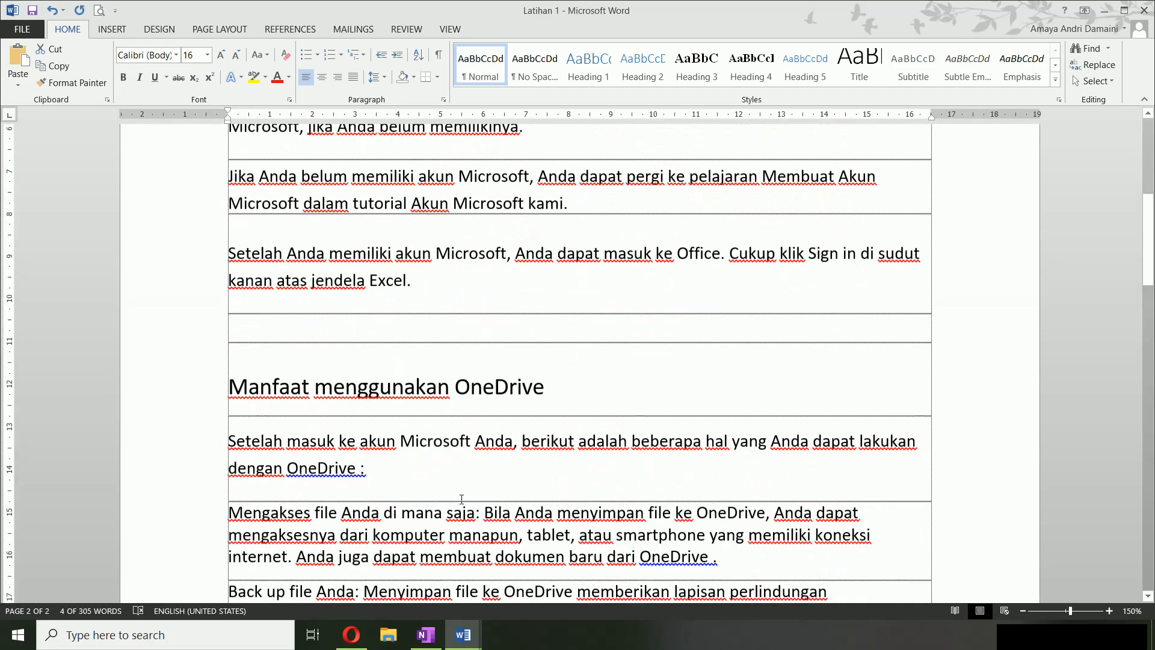
Change the font of the whole document to Times New Roman.
scroll(462, 498, up, 6)
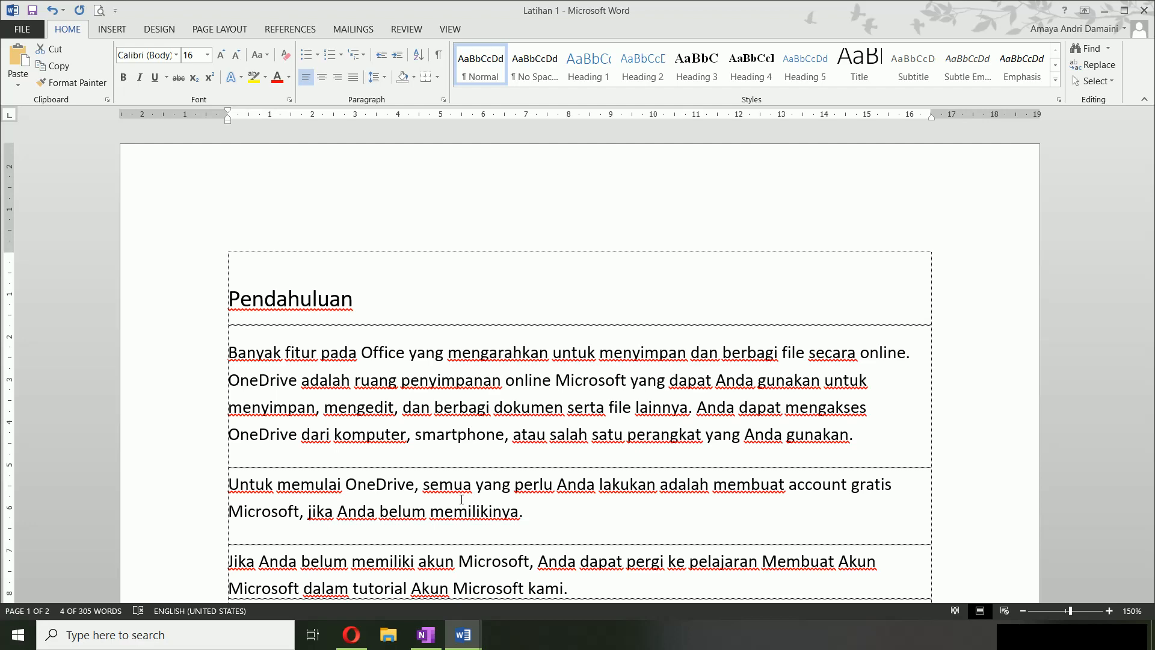
key(ctrl+a)
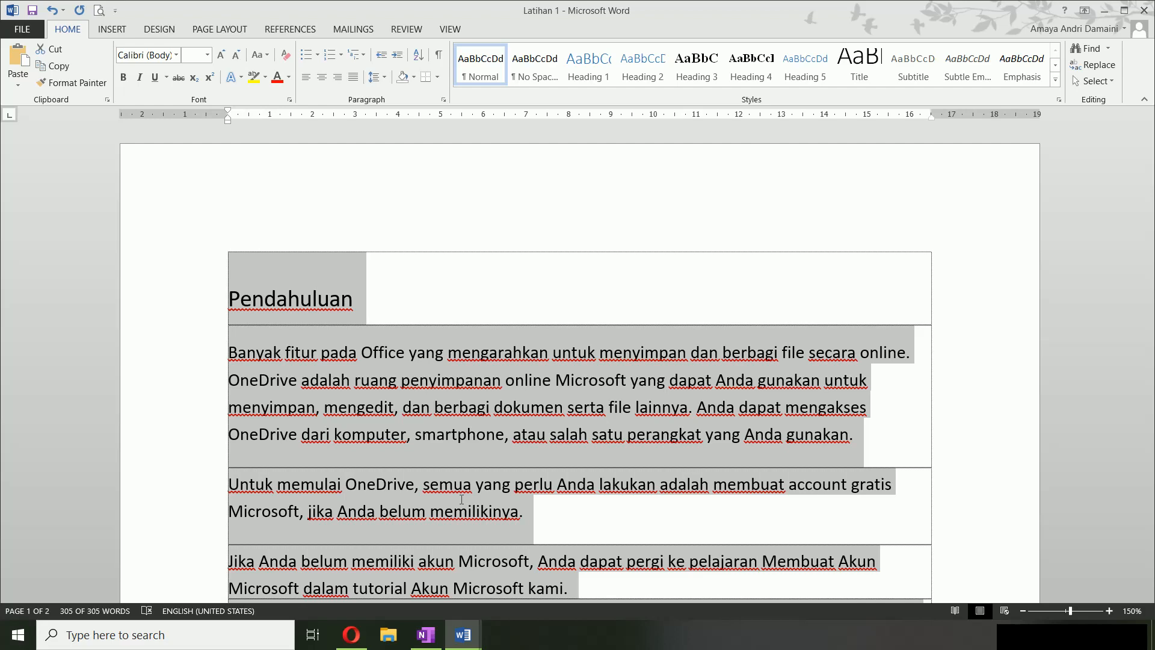
click(177, 55)
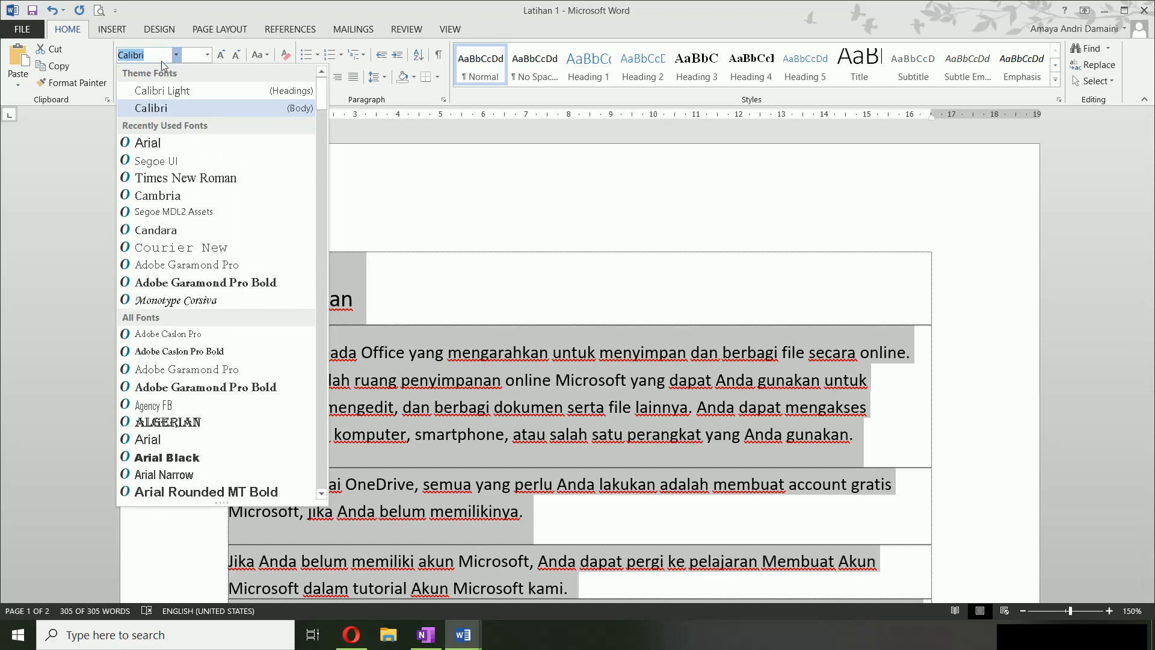
text(Times New Ro)
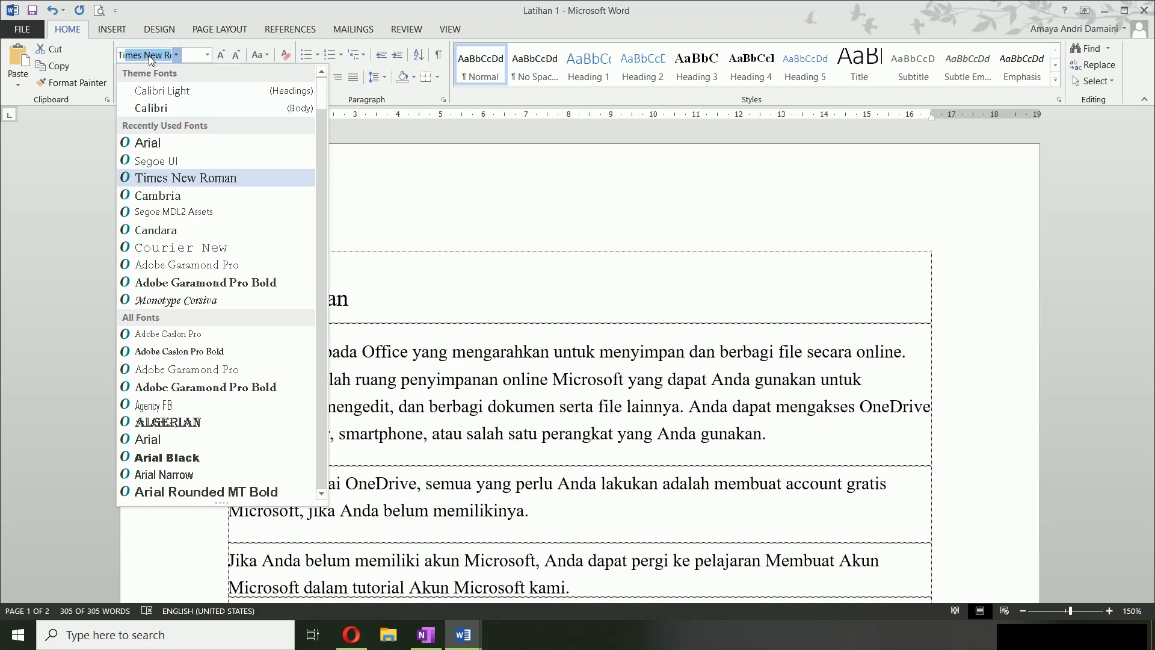
key(Return)
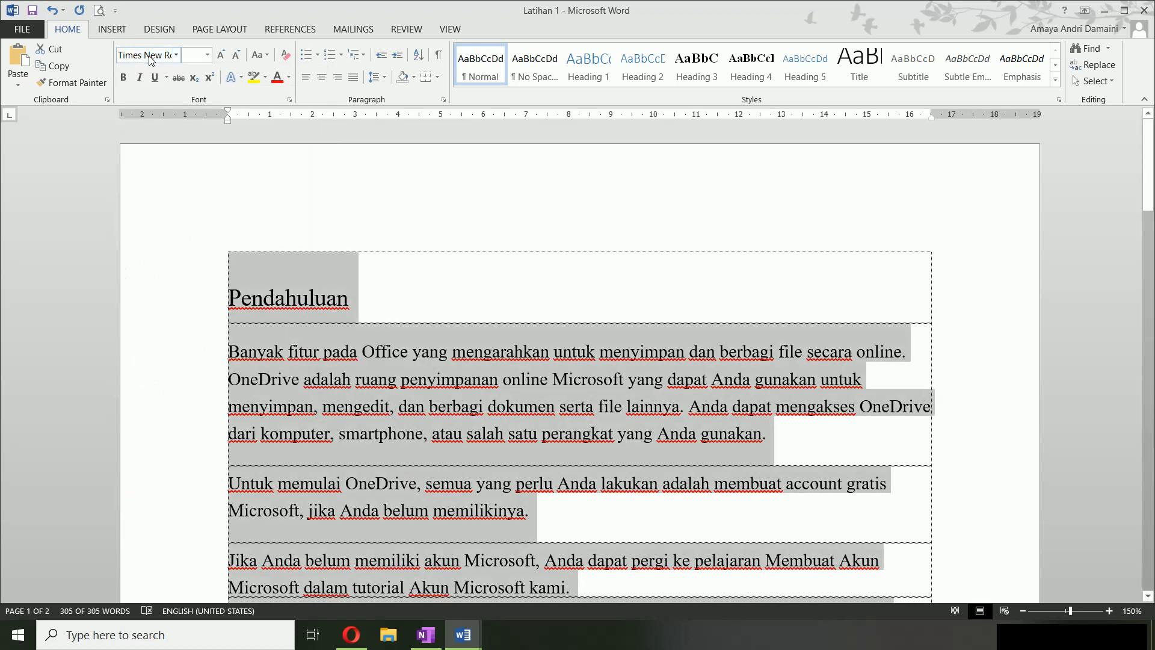
Change the font of the "Pendahuluan" heading to Arial.
click(277, 300)
drag(232, 294, 332, 304)
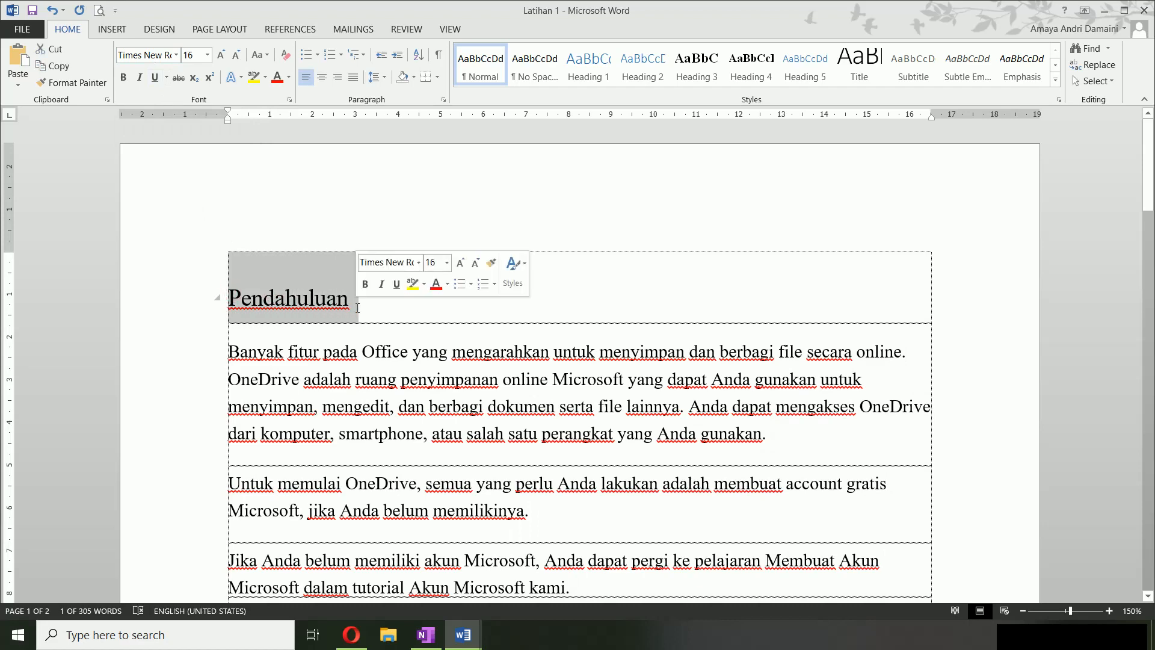
click(419, 263)
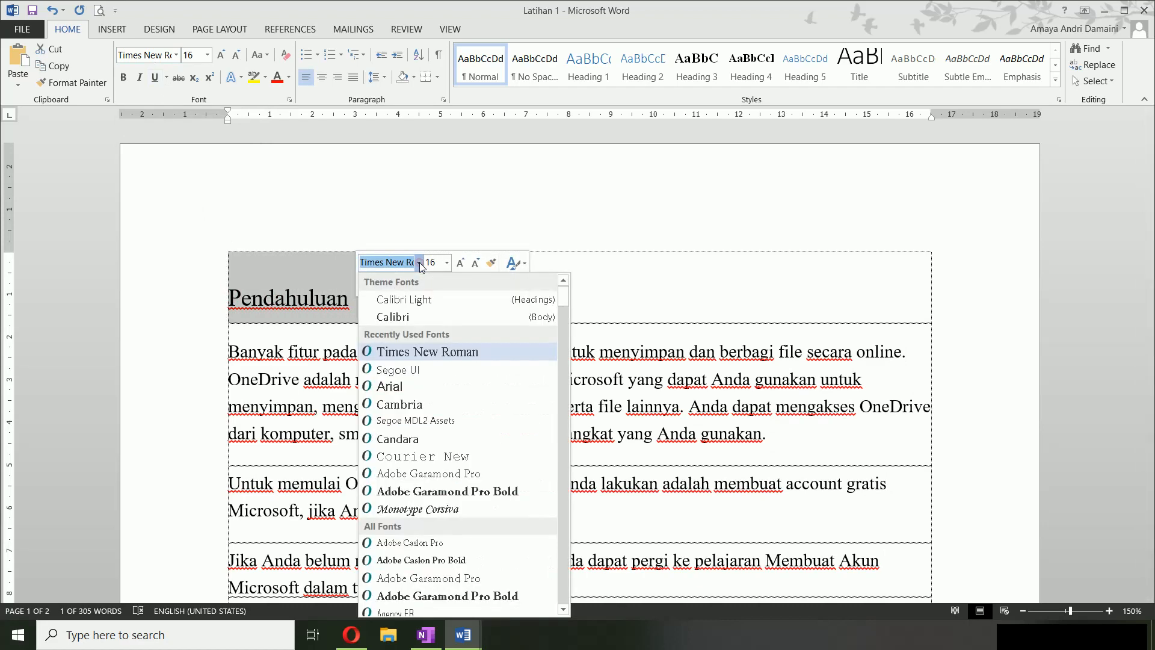
click(409, 386)
Change the font of the "Manfaat menggunakan OneDrive" heading to Arial.
scroll(407, 462, down, 5)
drag(230, 388, 539, 389)
right_click(429, 375)
click(494, 400)
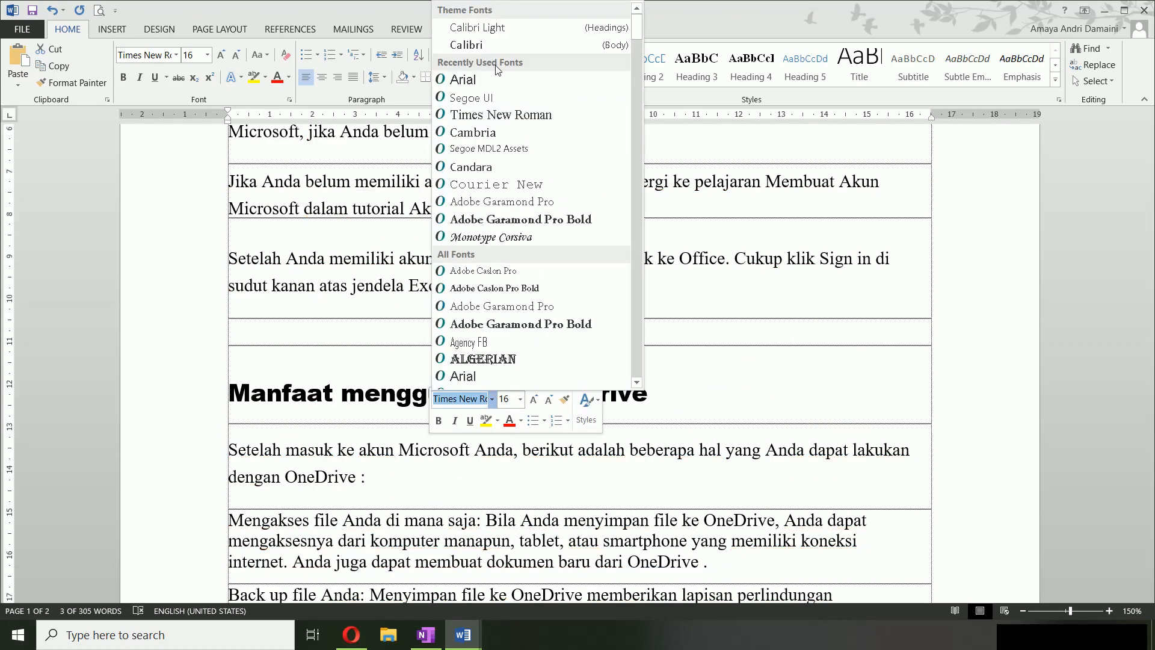
click(497, 78)
Change the font of the "Menyimpan dan membuka file" heading to Arial.
scroll(482, 360, down, 5)
drag(229, 404, 517, 407)
click(551, 428)
click(521, 80)
Check the remaining text on the second page, and select the "Pendahuluan" heading on the first page.
scroll(338, 472, down, 10)
scroll(340, 474, up, 2)
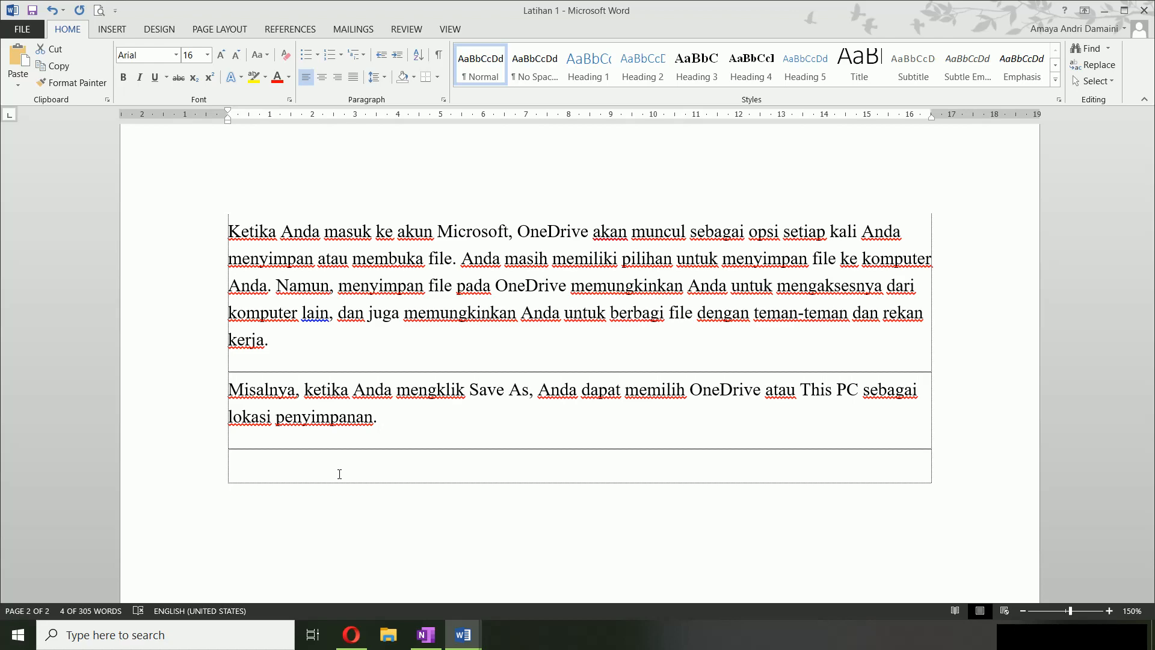
scroll(339, 474, up, 10)
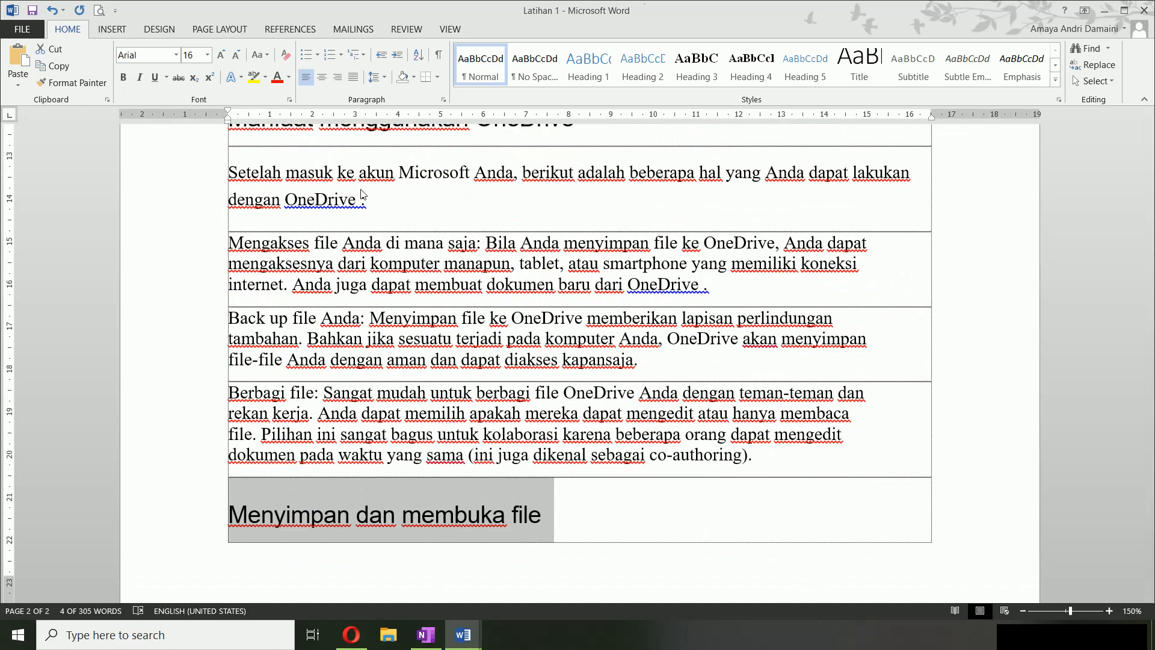
scroll(329, 483, up, 5)
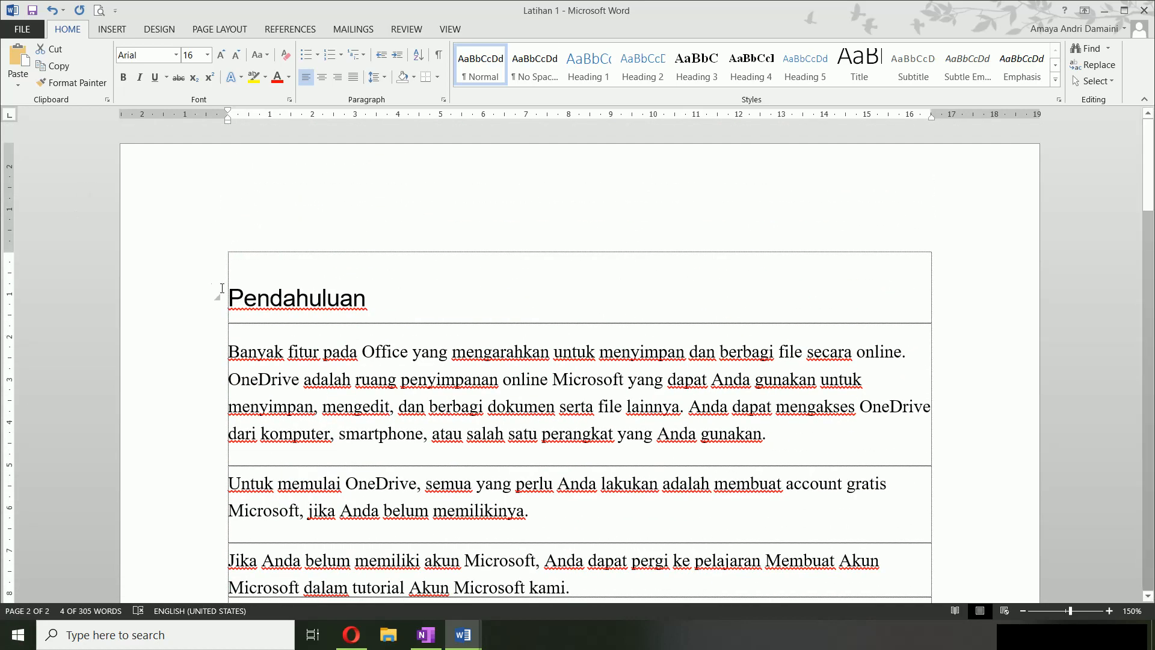
click(217, 298)
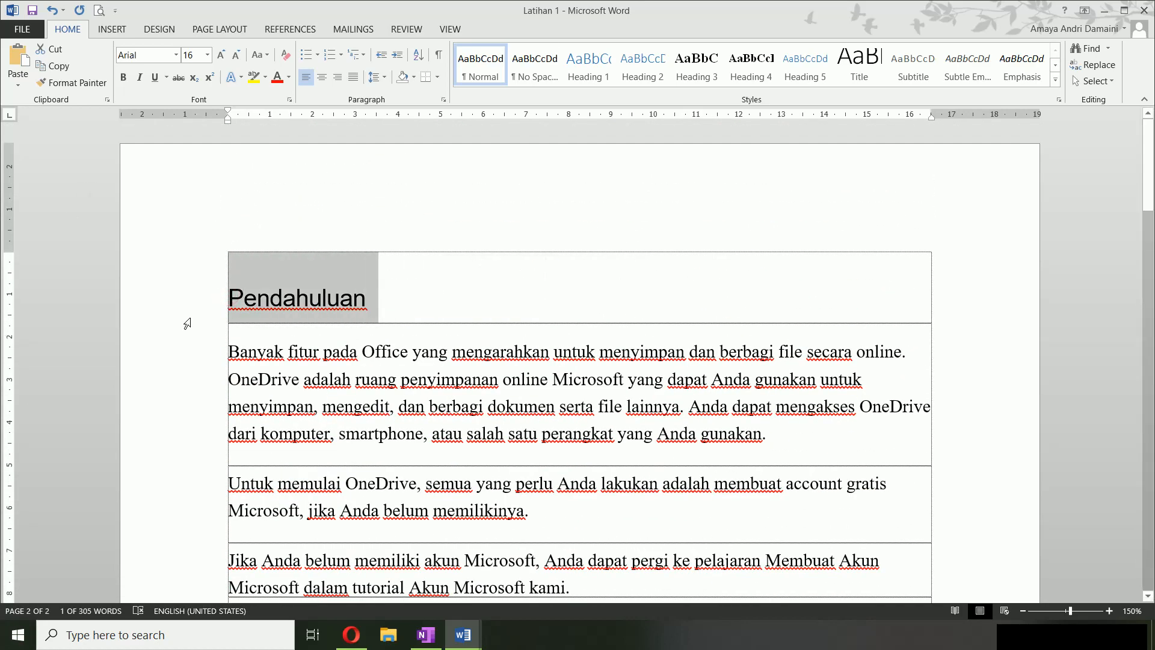
click(290, 86)
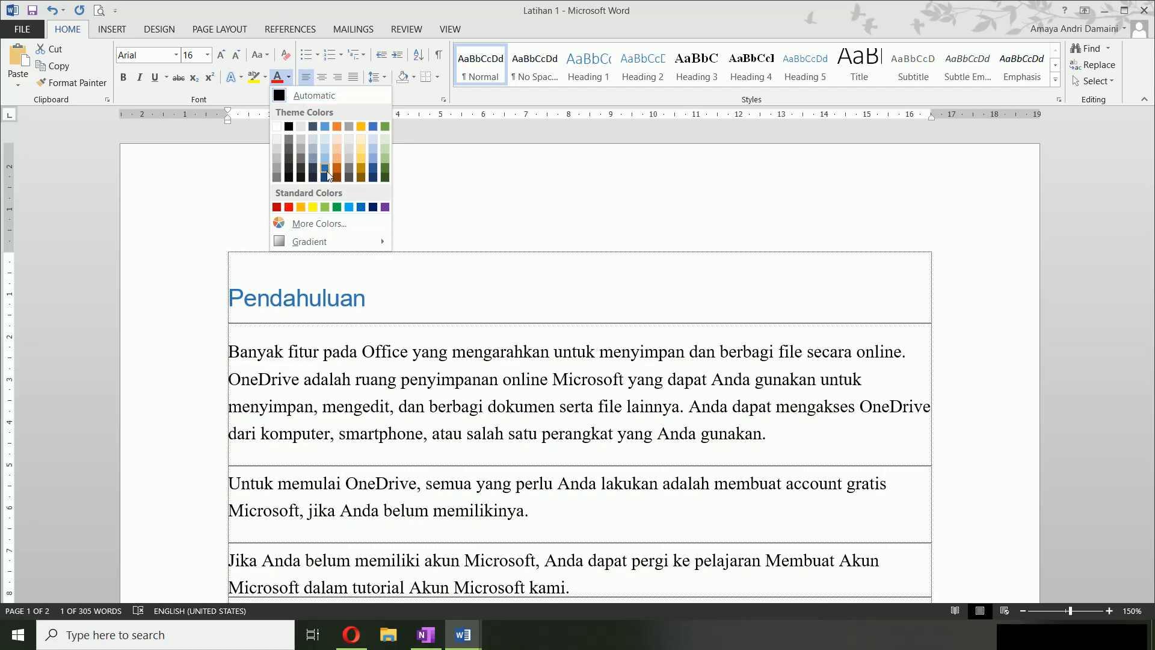
click(335, 225)
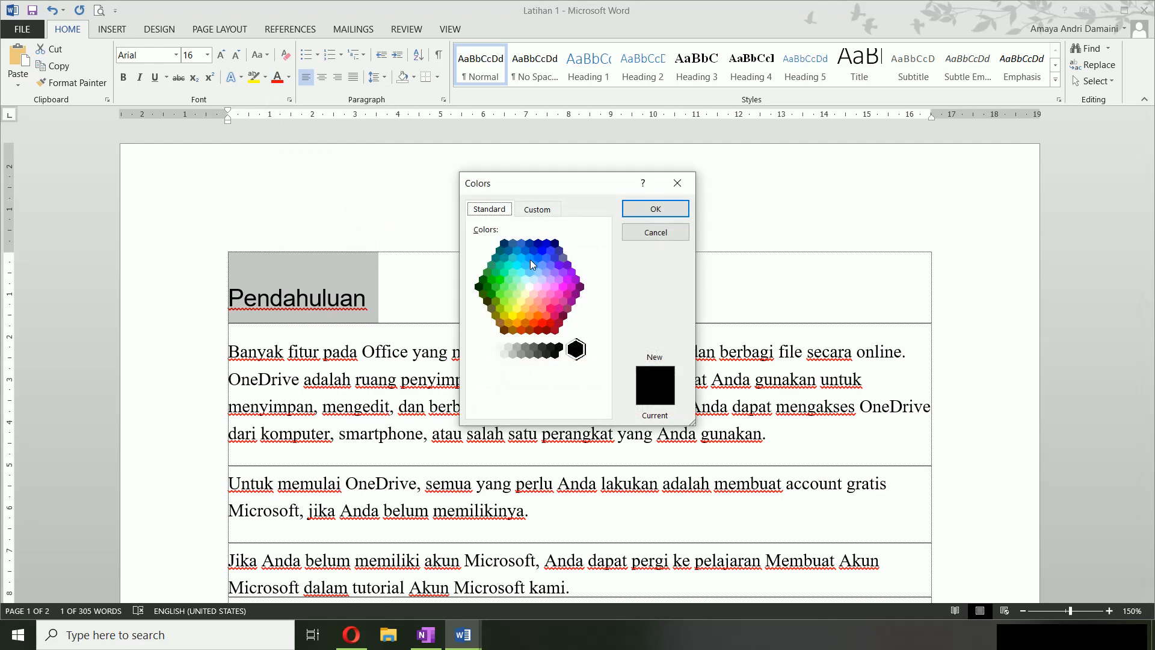
click(653, 234)
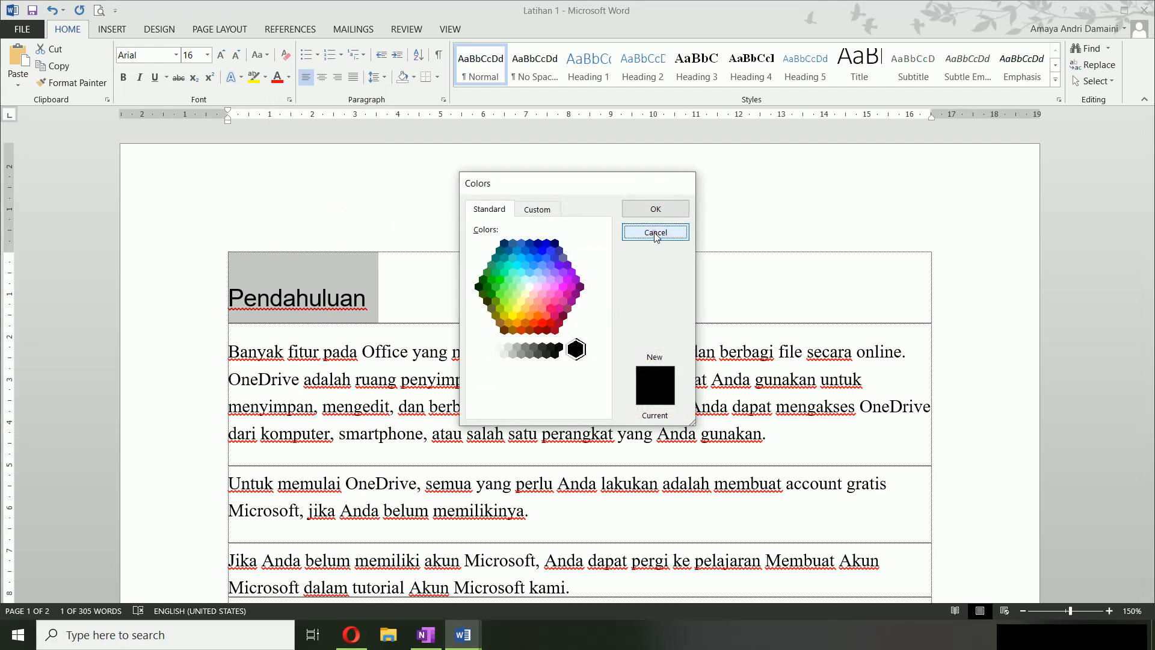
Apply the standard green font color to "Pendahuluan" and the other two section headings.
click(289, 78)
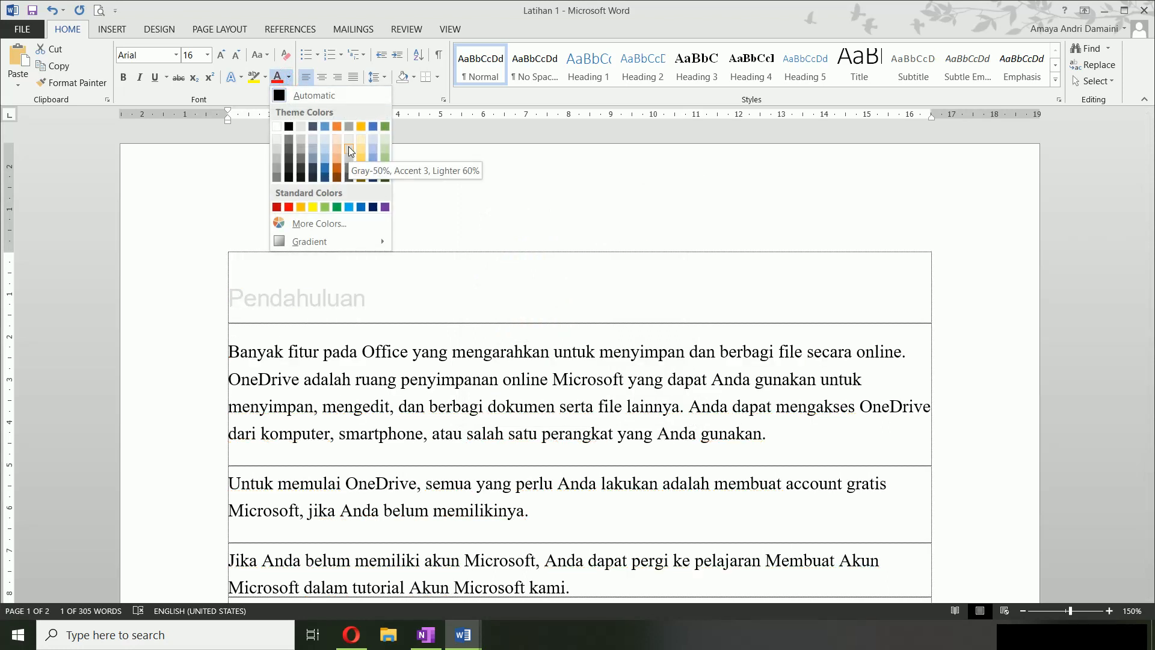
click(338, 208)
scroll(392, 445, down, 10)
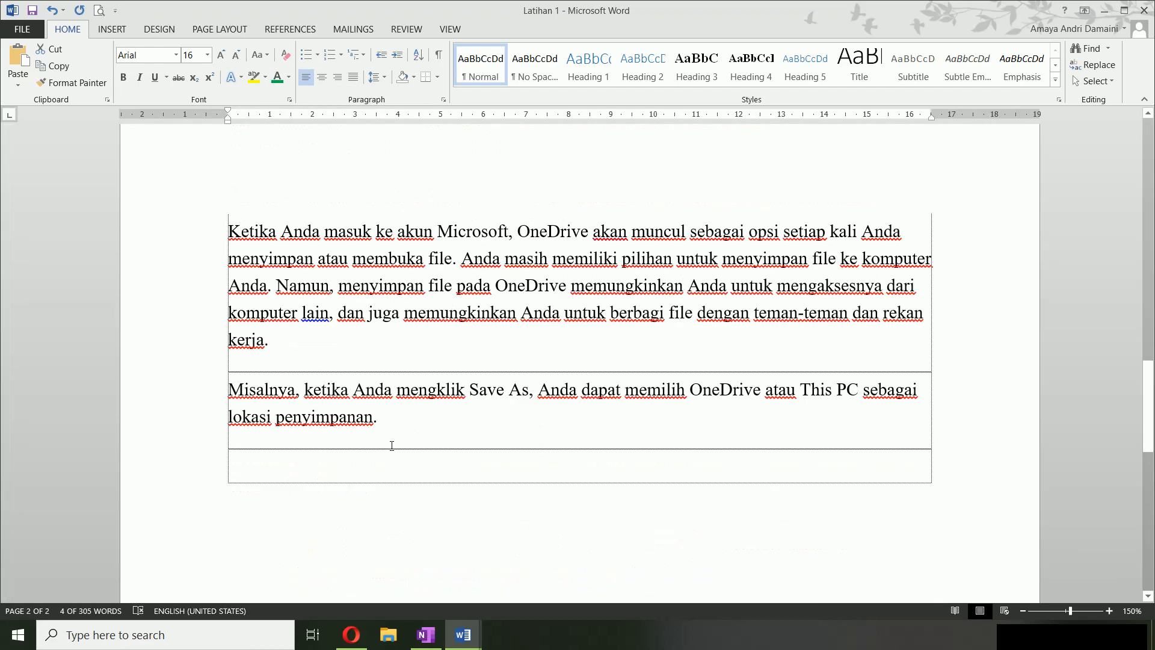
Make the headings "Menyimpan dan membuka file", "Manfaat menggunakan OneDrive" and "Pendahuluan" bold.
scroll(392, 445, up, 5)
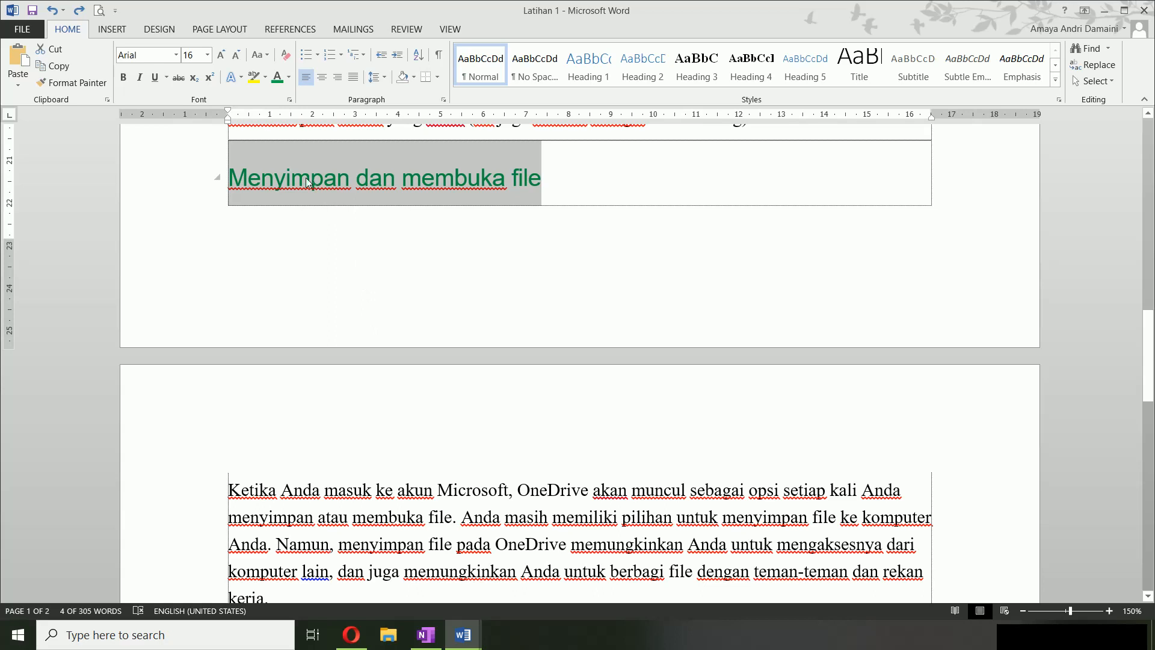
click(124, 81)
scroll(259, 289, up, 10)
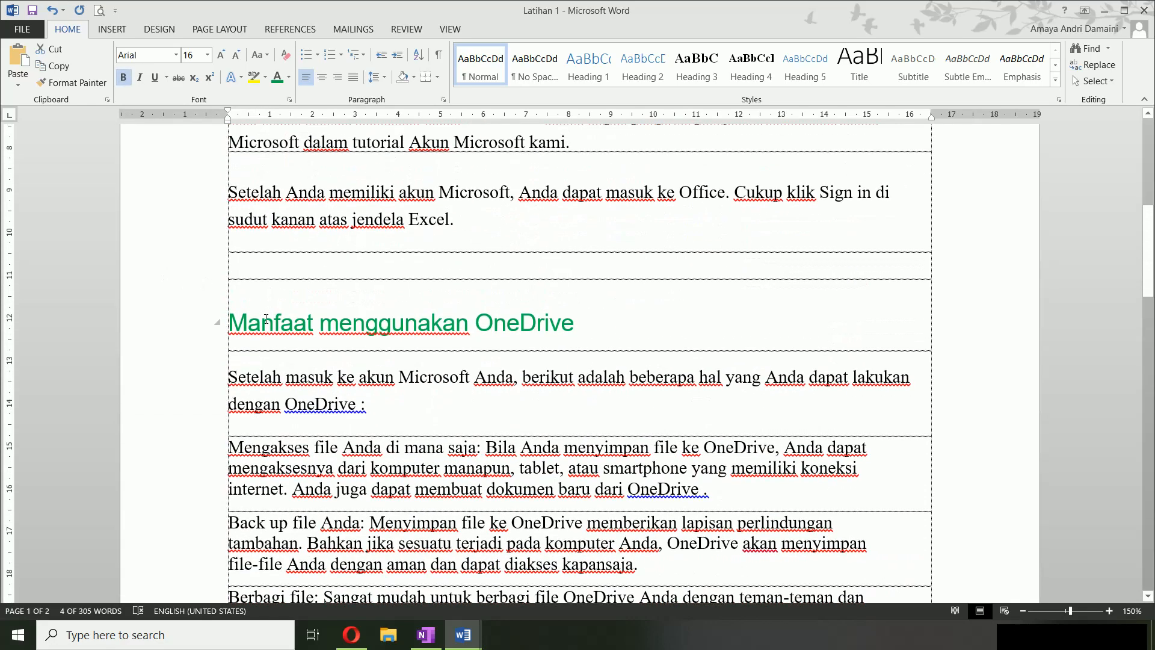
drag(231, 322, 586, 325)
key(ctrl+b)
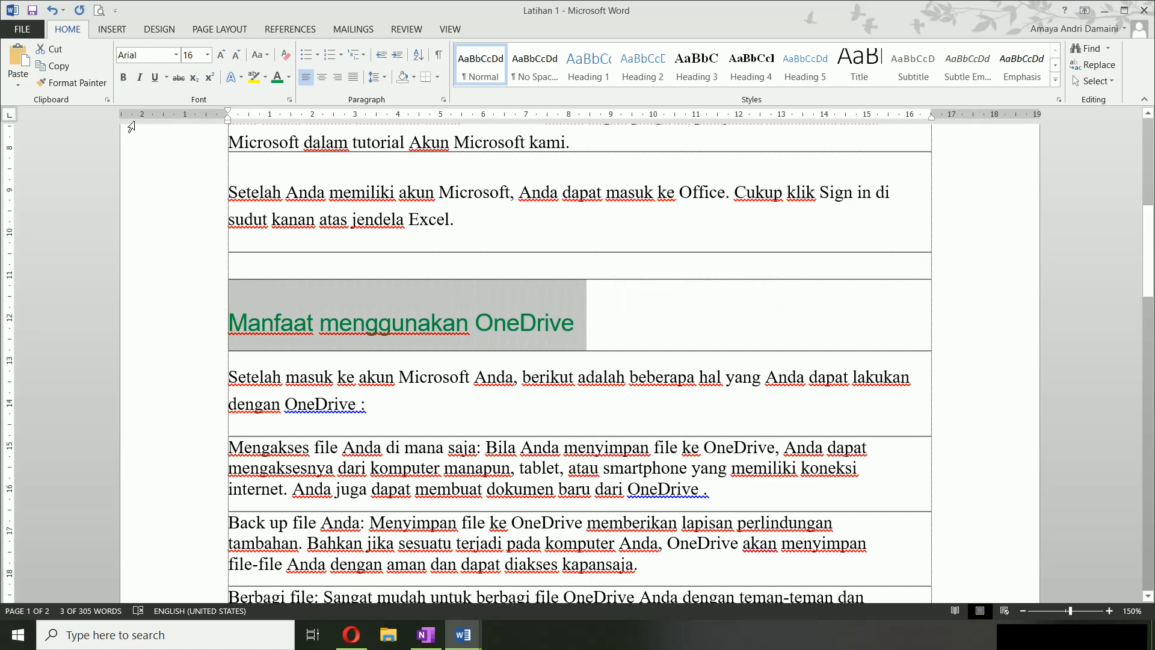
scroll(389, 341, up, 8)
drag(385, 287, 237, 175)
key(ctrl+b)
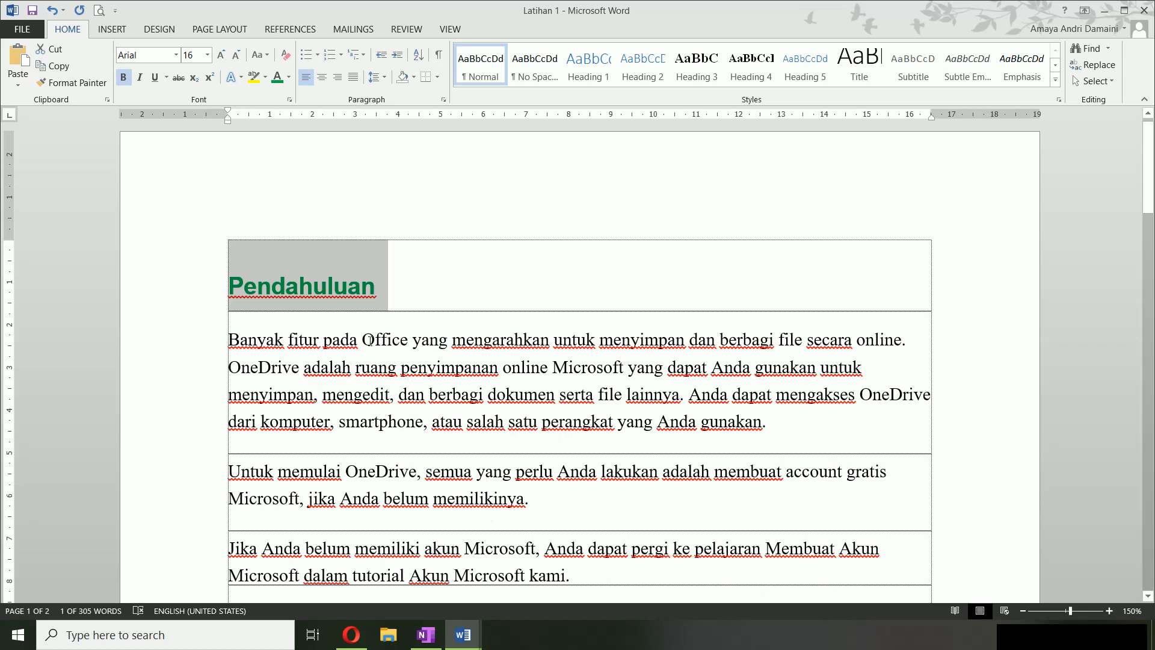
Italicize "Office", "online" and the "OneDrive" that starts the second sentence in the first paragraph under "Pendahuluan".
drag(363, 340, 409, 340)
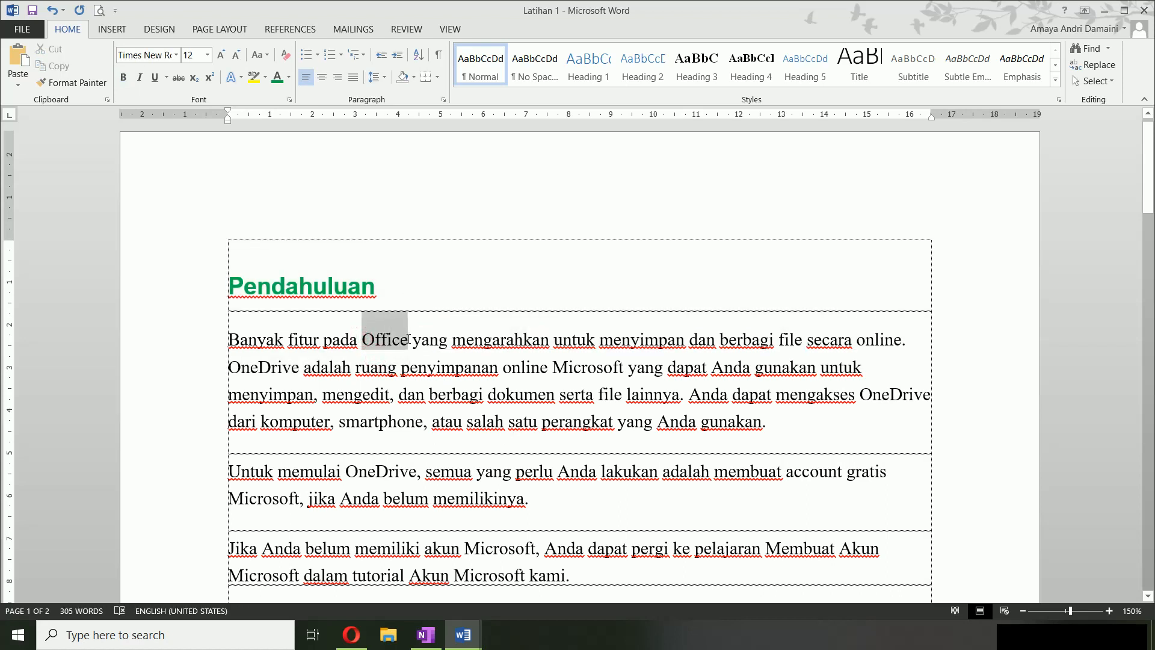
click(139, 78)
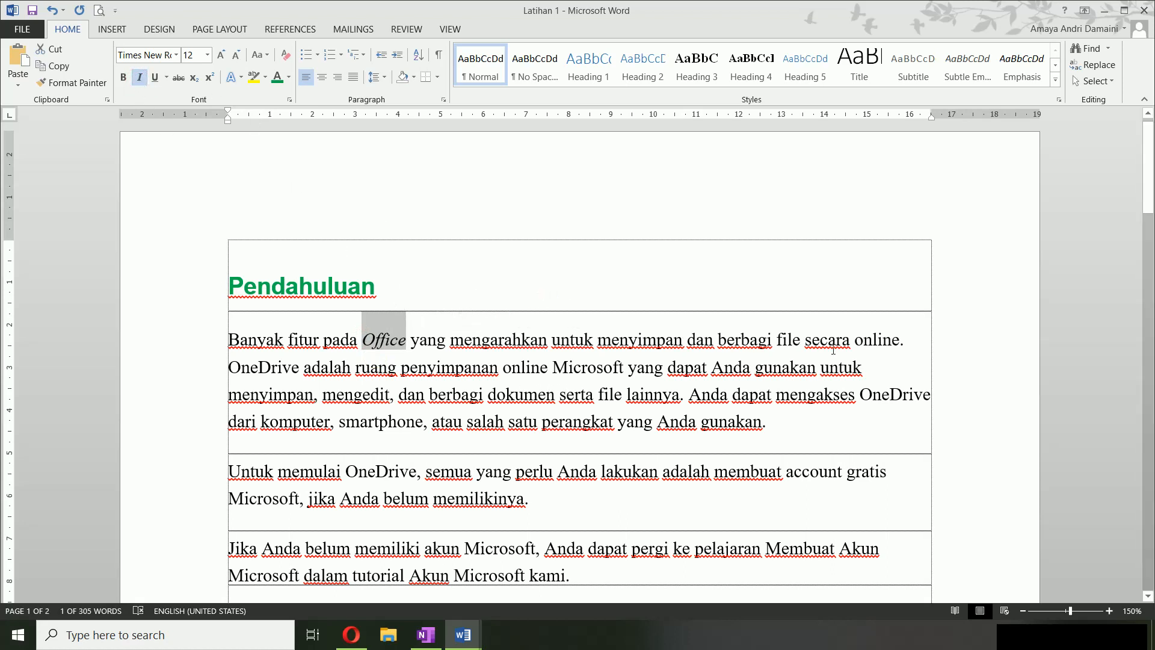
drag(855, 342, 901, 342)
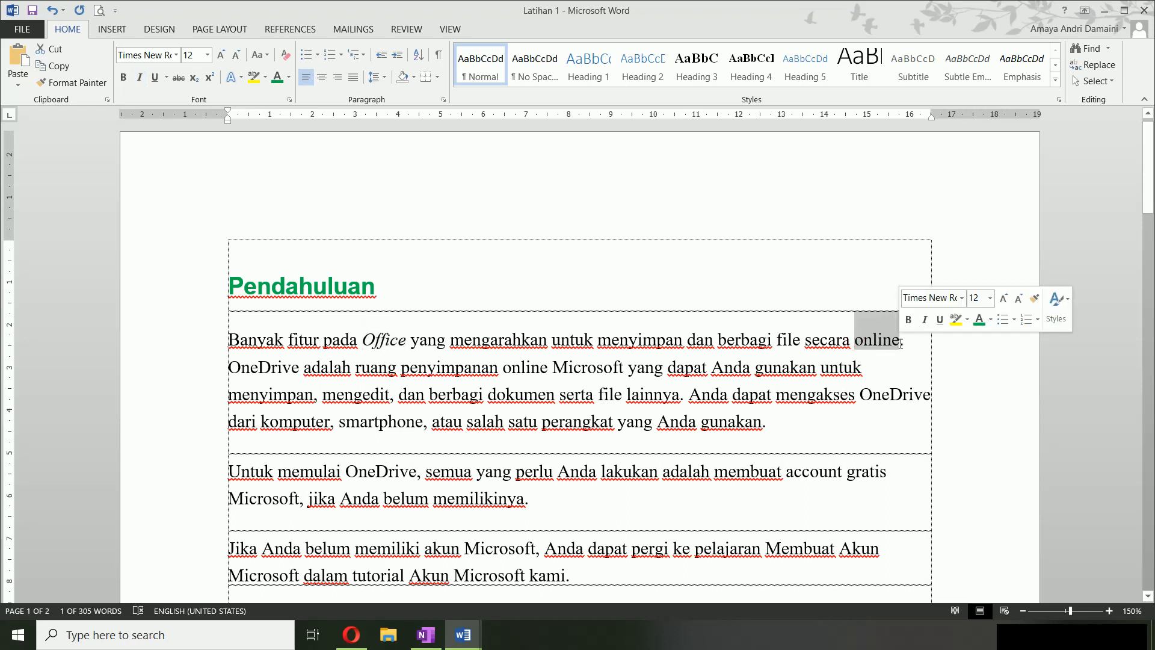
key(ctrl+i)
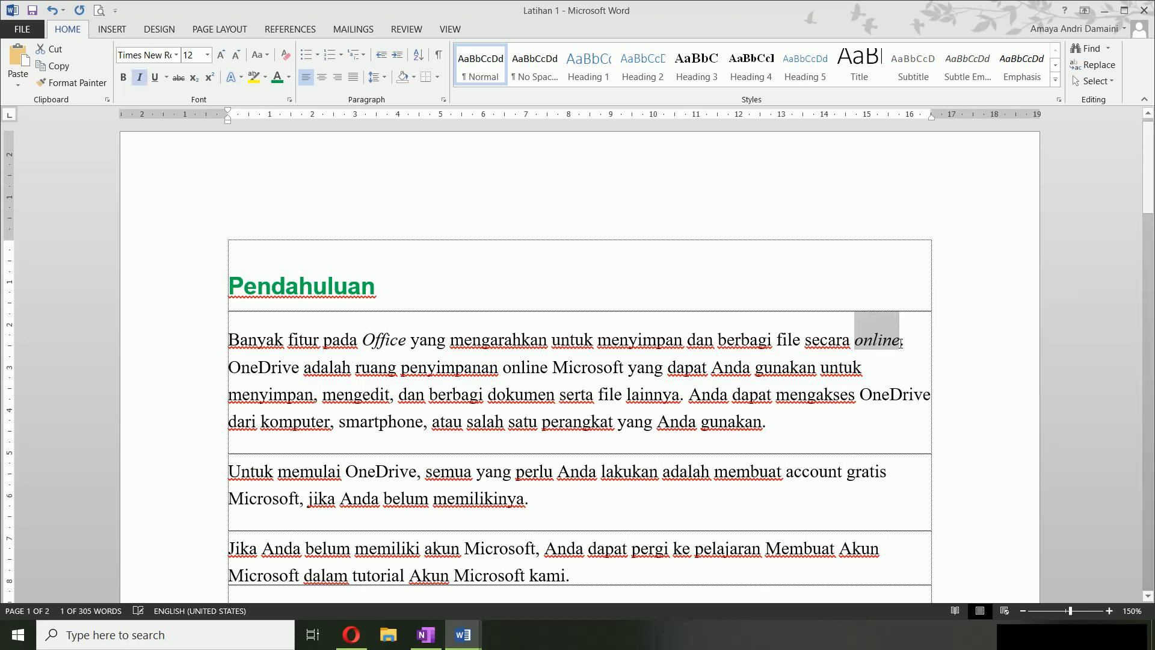
drag(228, 368, 301, 379)
key(ctrl+i)
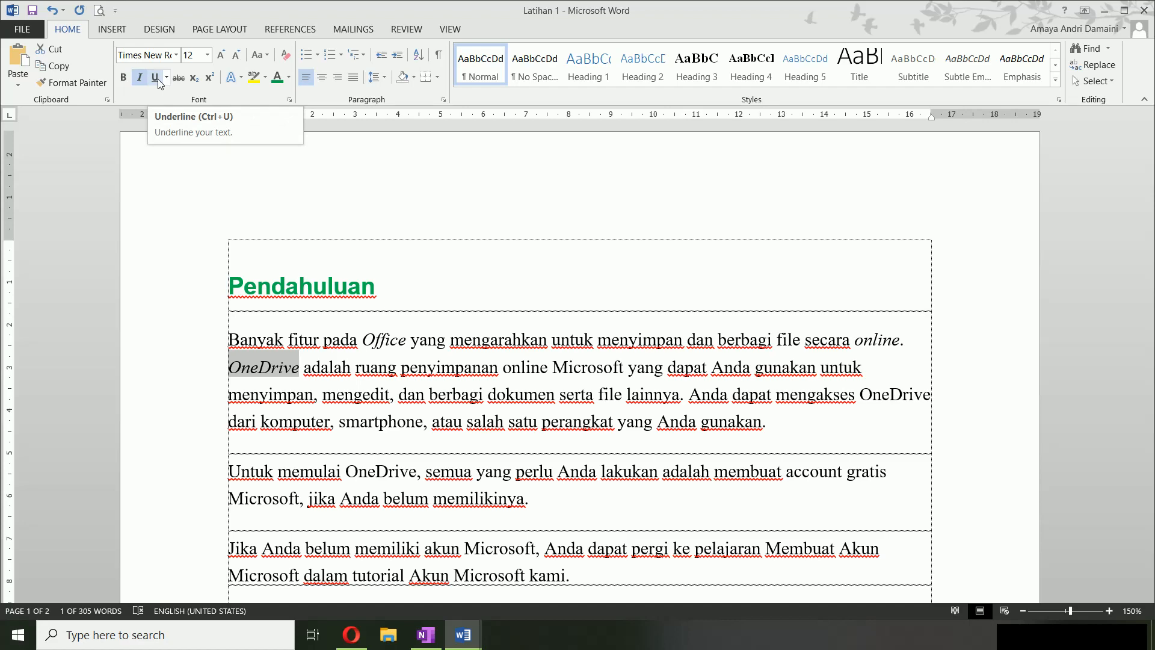
Try a single underline on the sentence starting "Anda dapat mengakses OneDrive", look at the other underline styles, and remove the underline.
scroll(692, 286, down, 3)
drag(689, 286, 754, 324)
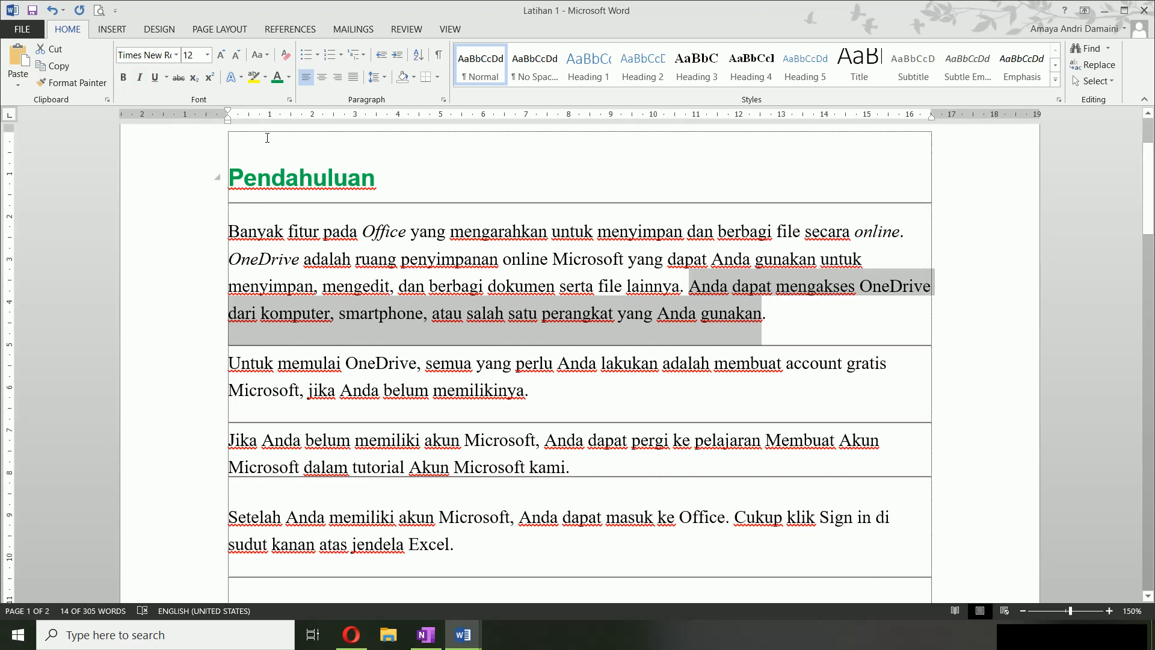
click(157, 78)
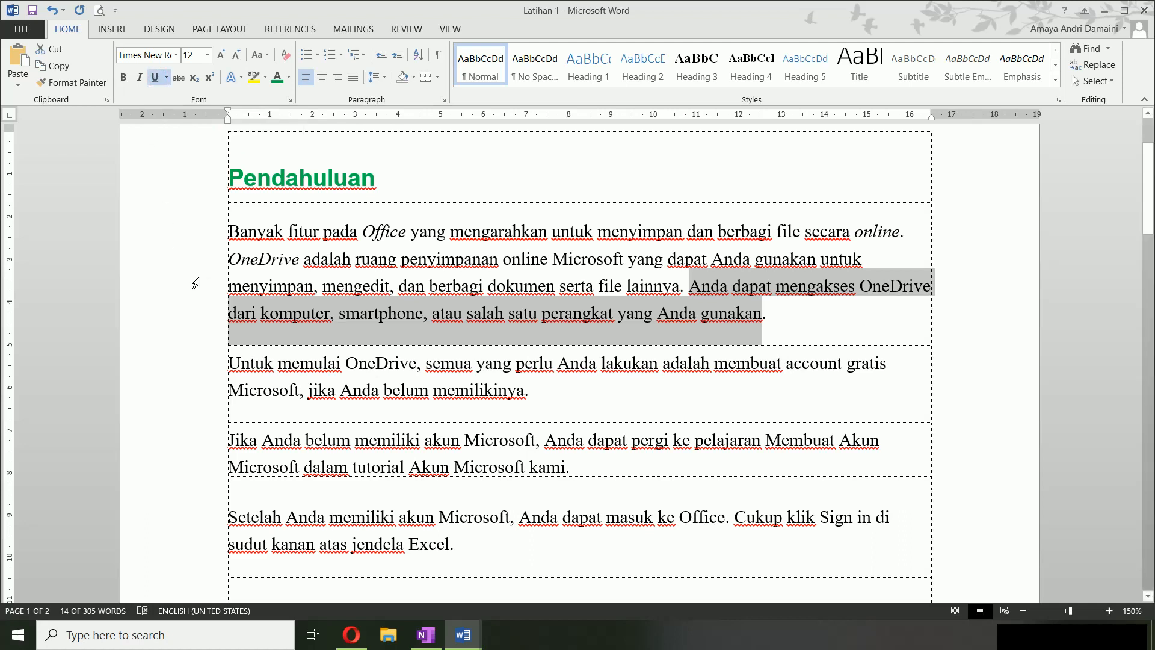
click(168, 79)
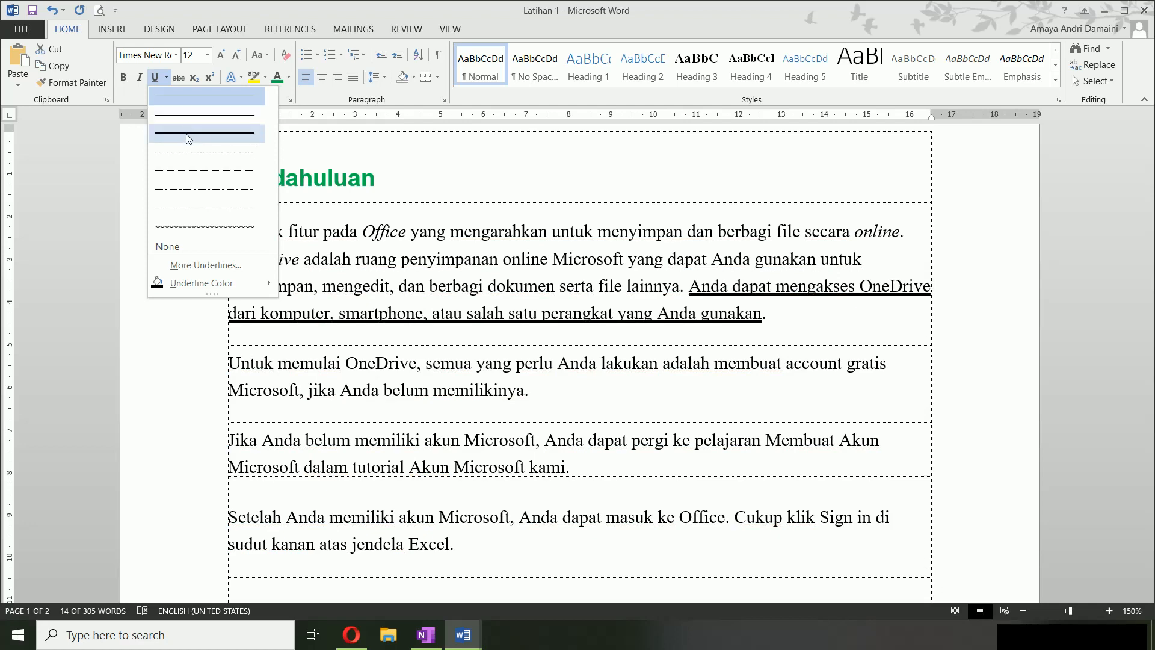
click(162, 91)
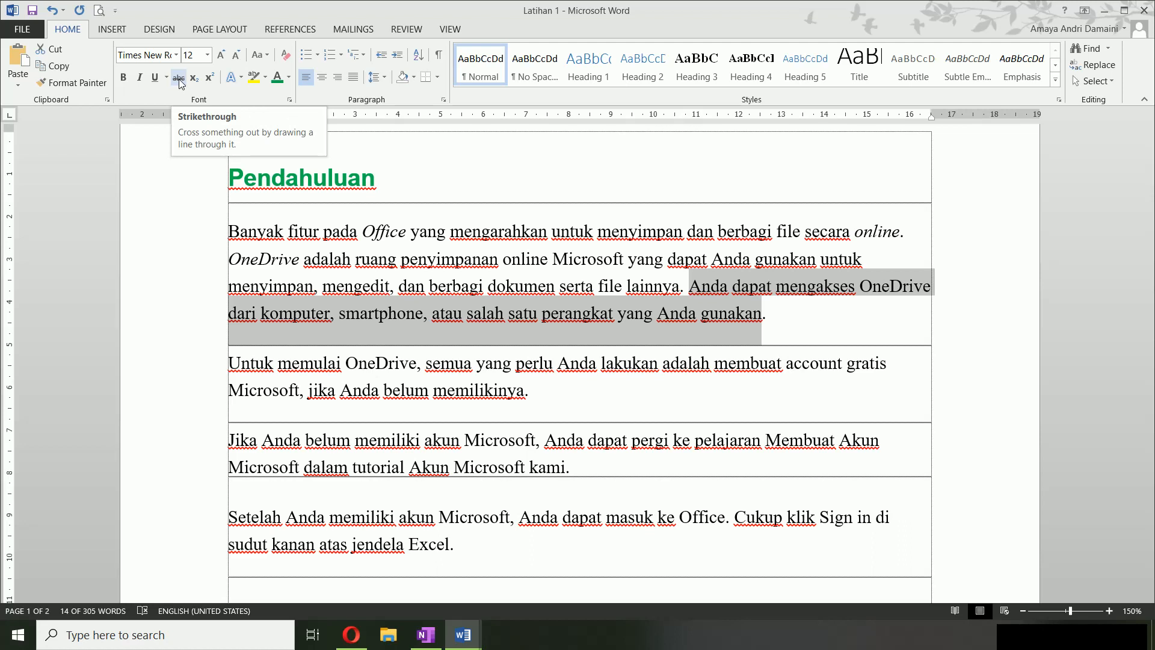
Try strikethrough, subscript and superscript on the sentence starting "Anda dapat mengakses OneDrive", removing each effect again.
click(180, 82)
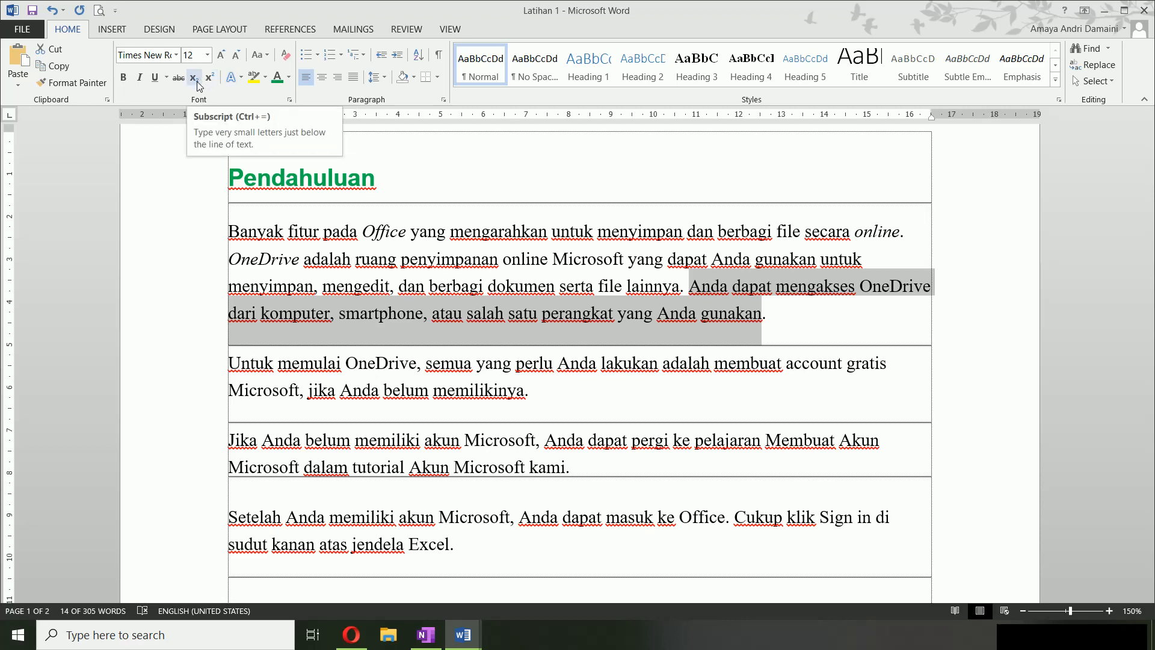
click(194, 78)
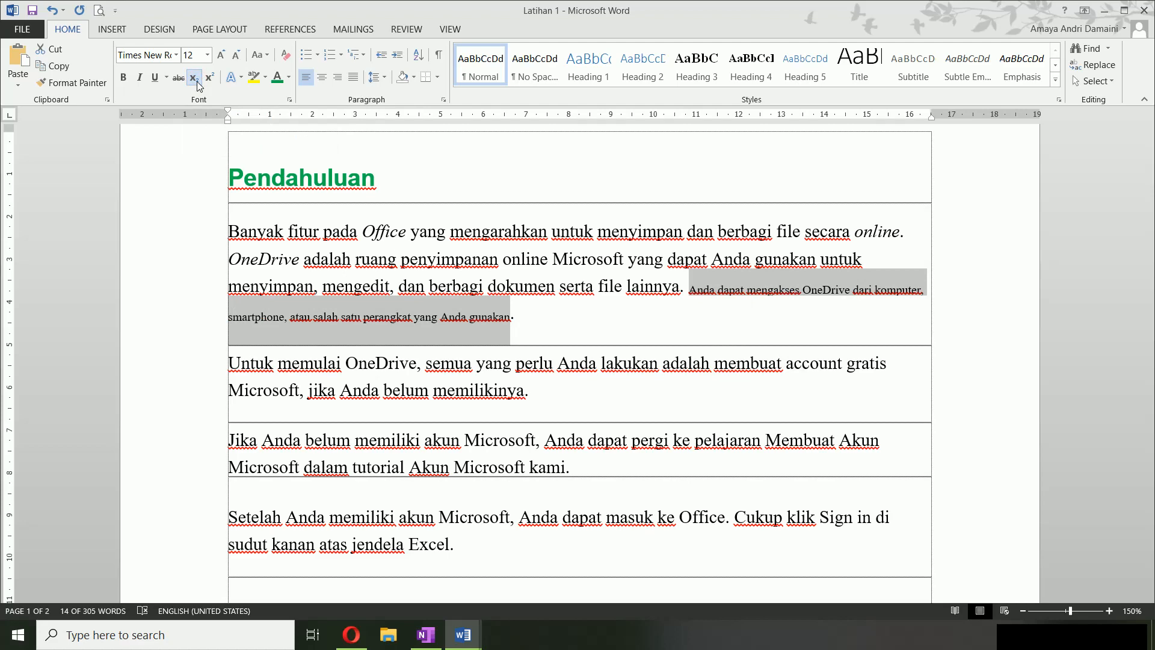
click(196, 79)
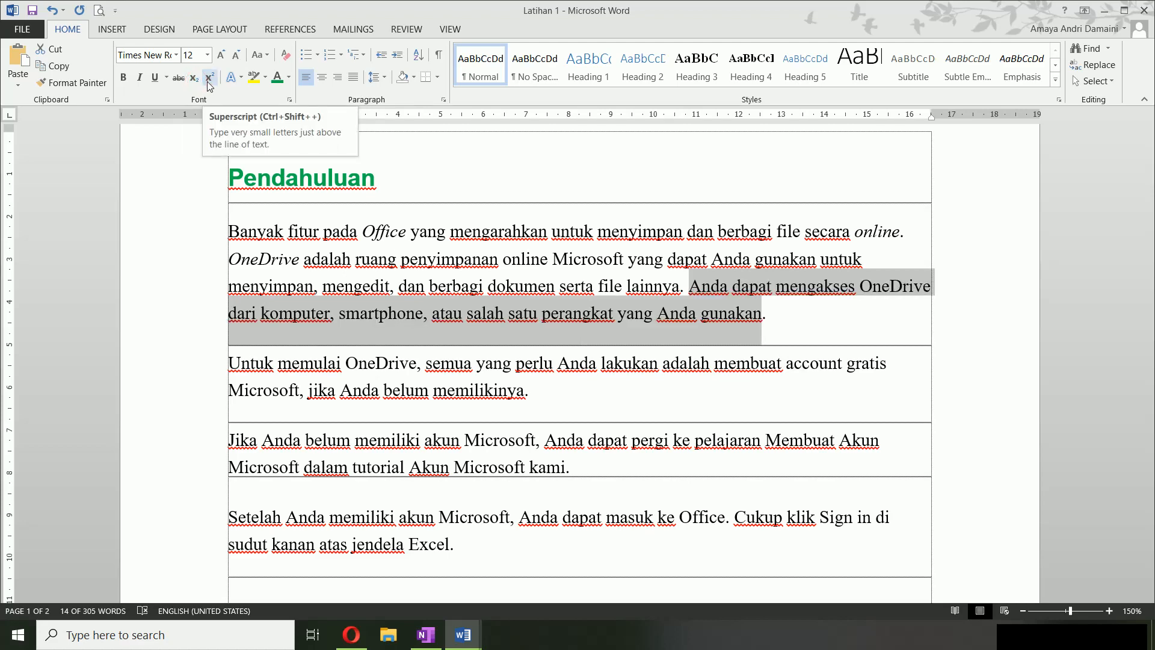
click(210, 79)
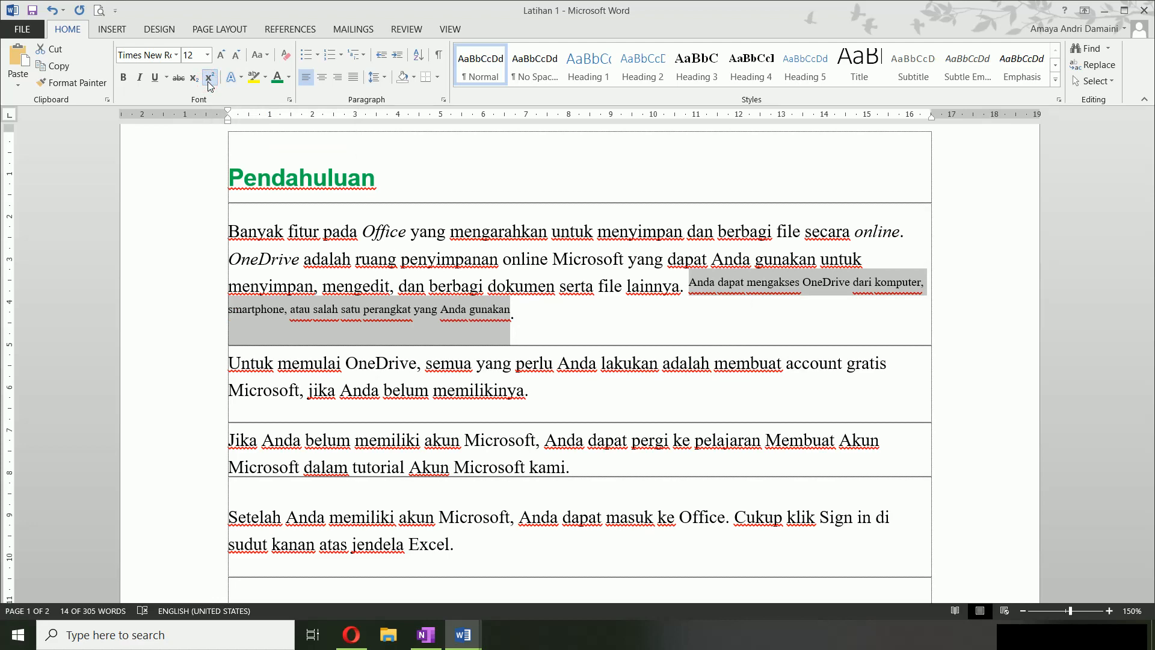
click(209, 82)
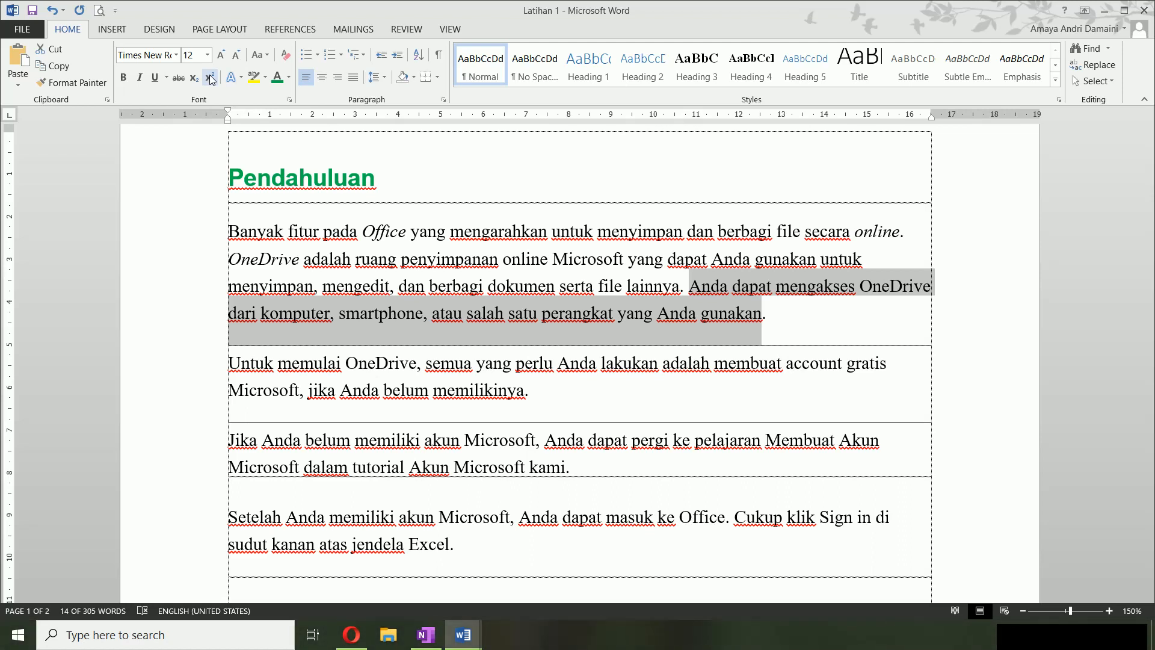
Try sentence case, lowercase, UPPERCASE, Capitalize Each Word and tOGGLE cASE on the selected sentence, and undo the case changes.
click(264, 54)
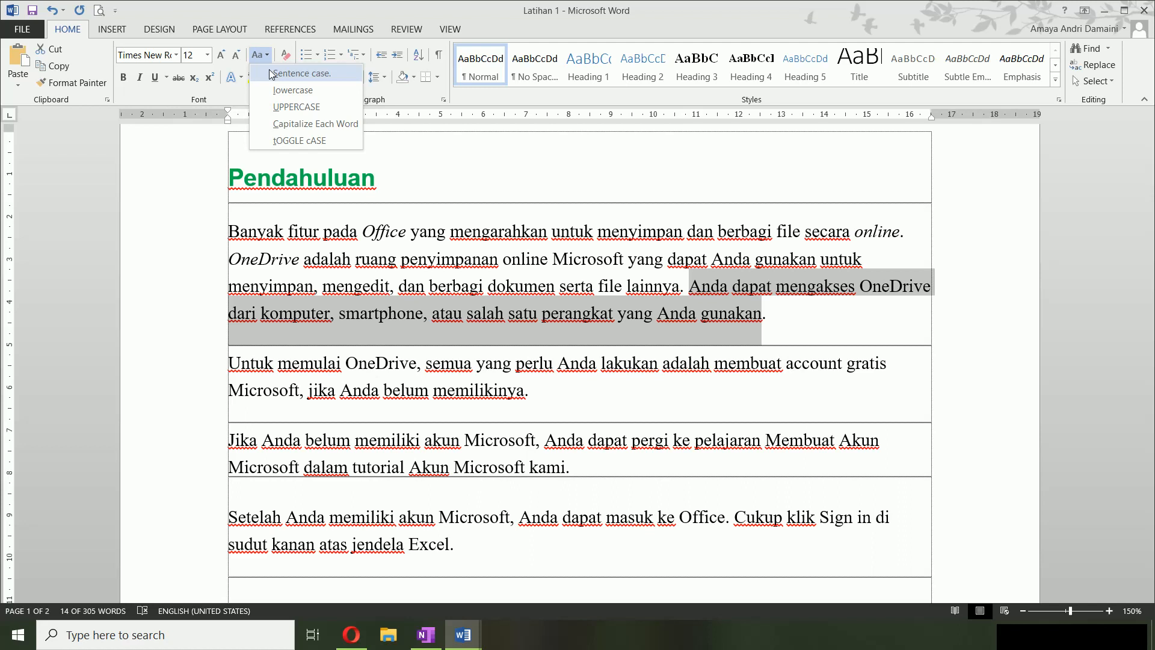
click(270, 73)
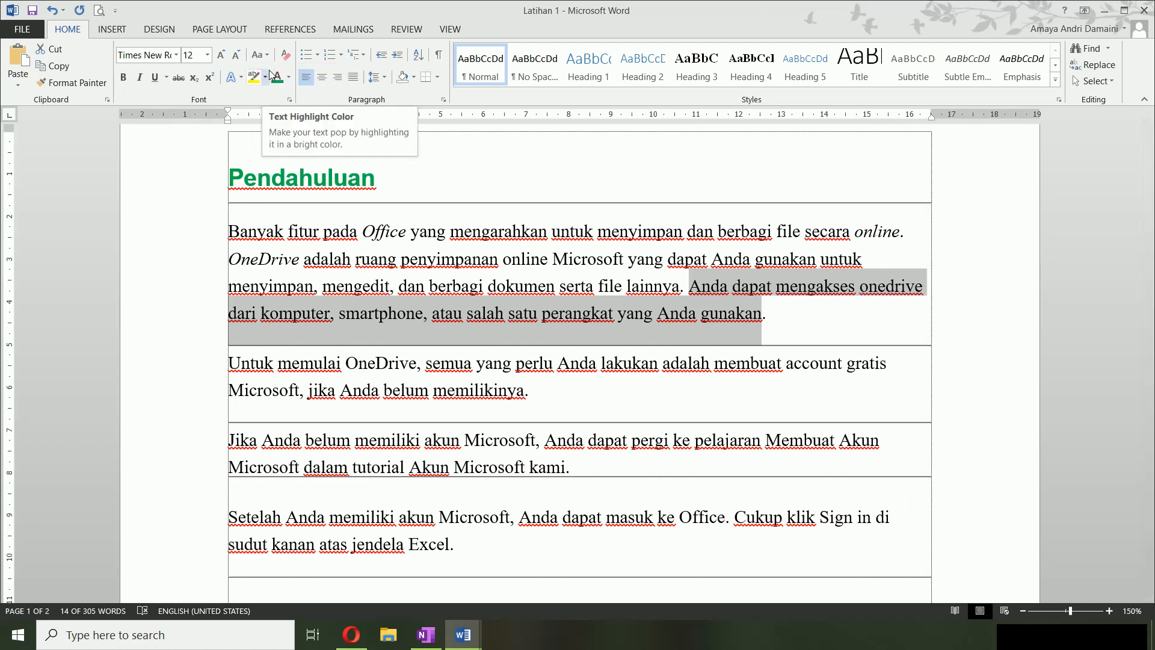
click(268, 57)
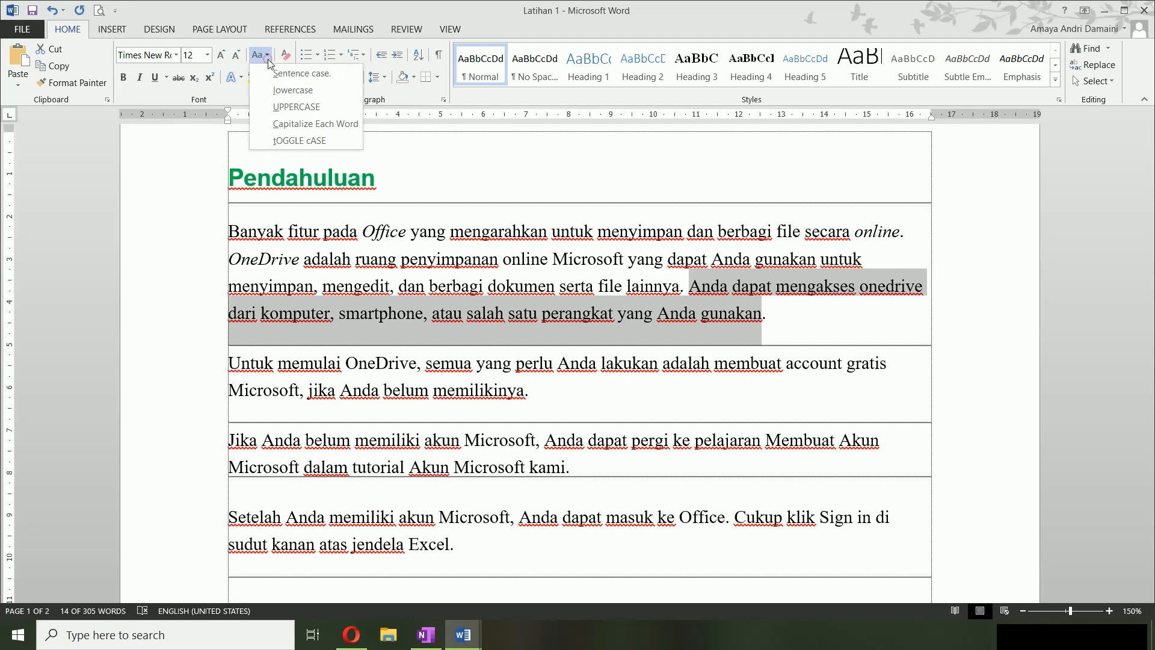
click(285, 89)
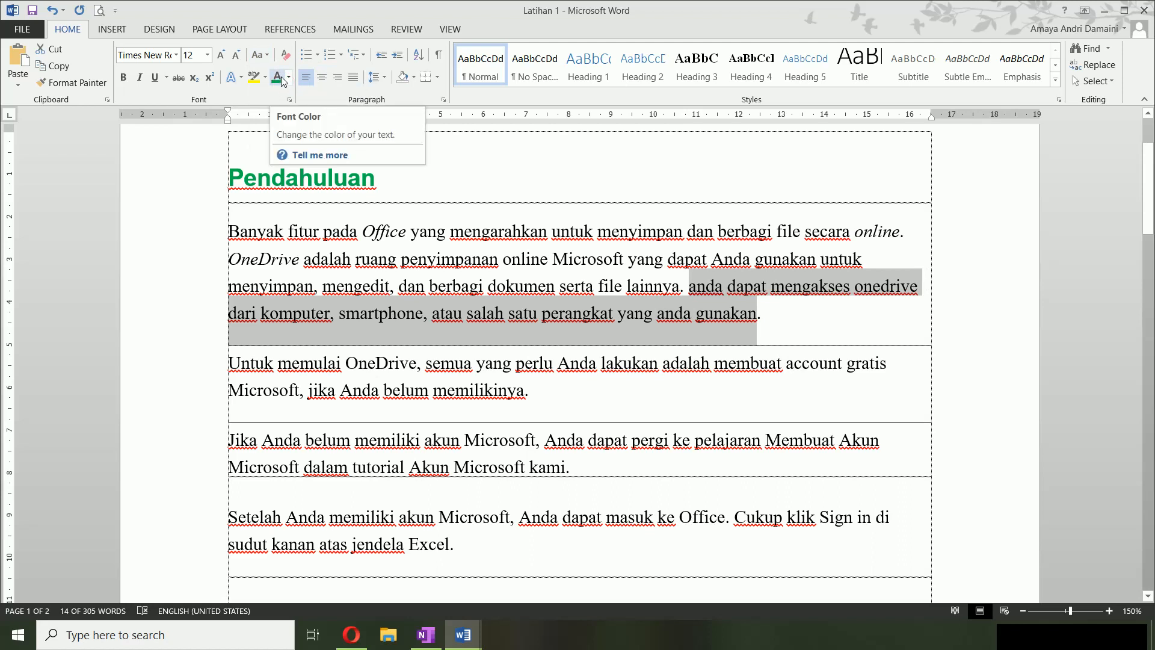
click(270, 59)
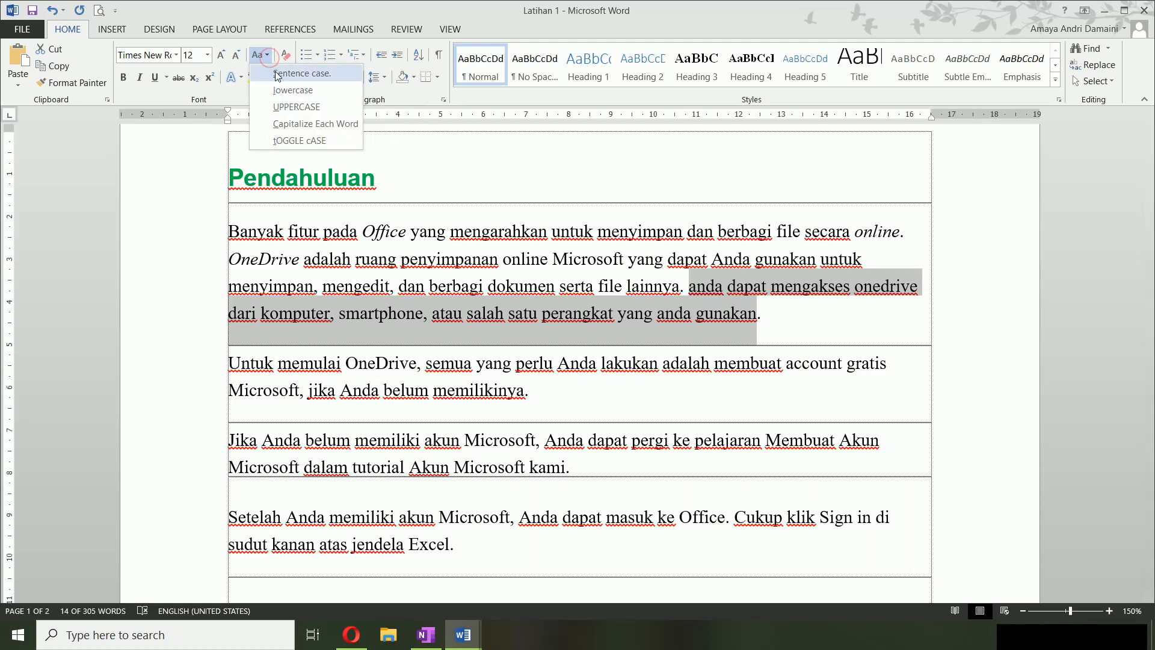
click(285, 107)
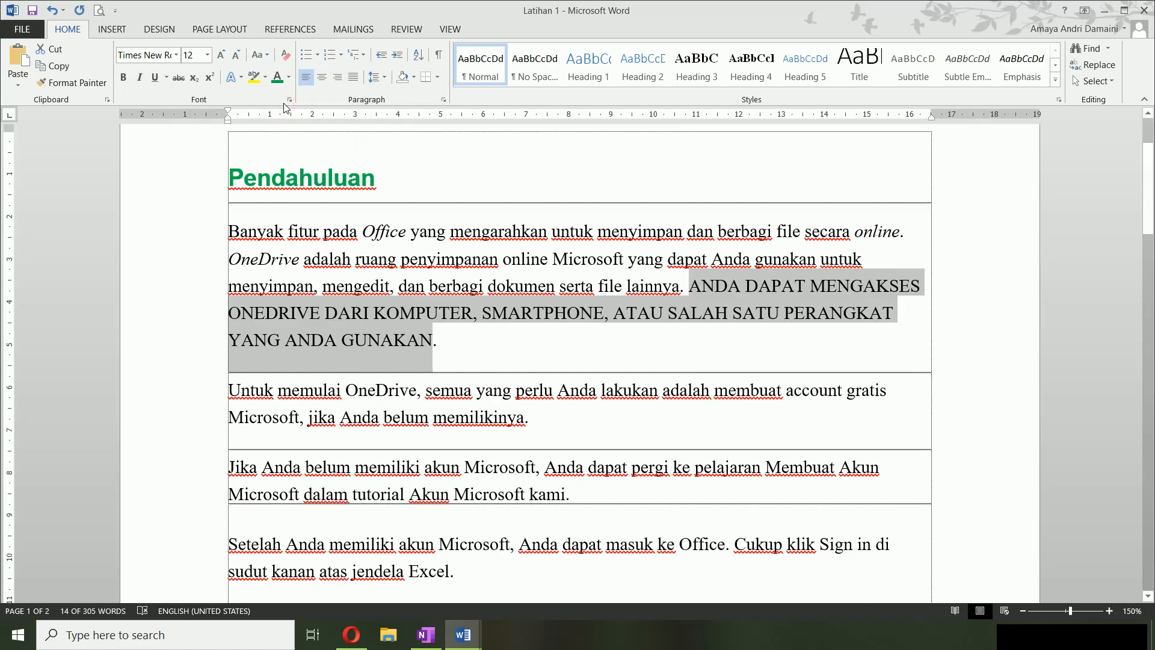
click(268, 60)
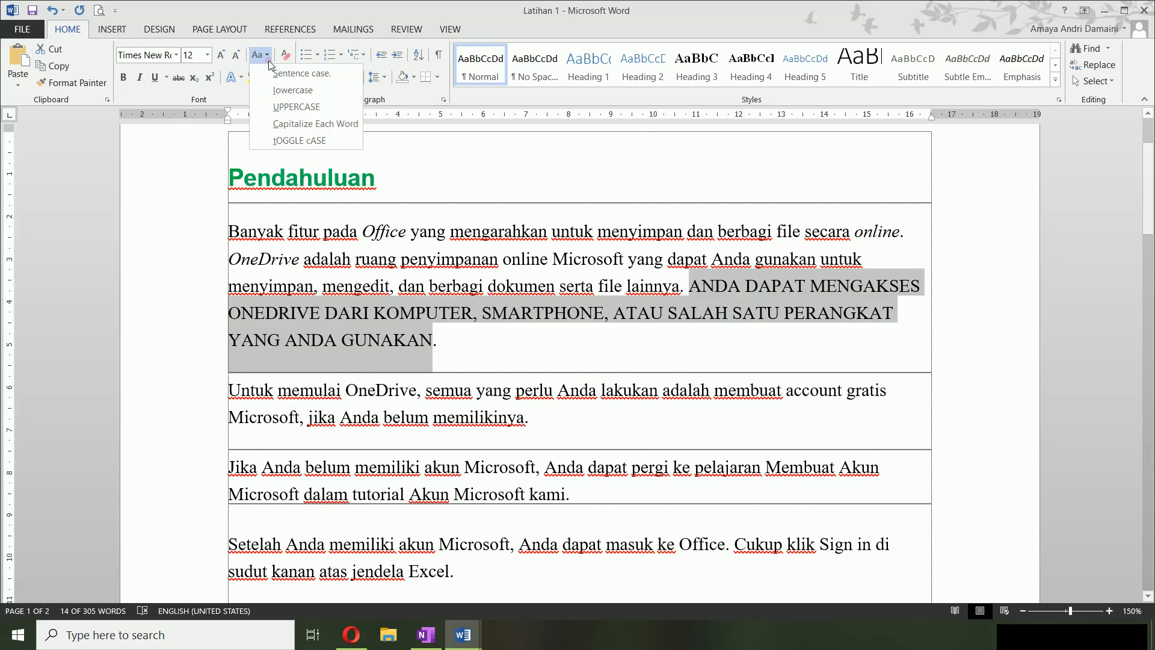
click(294, 120)
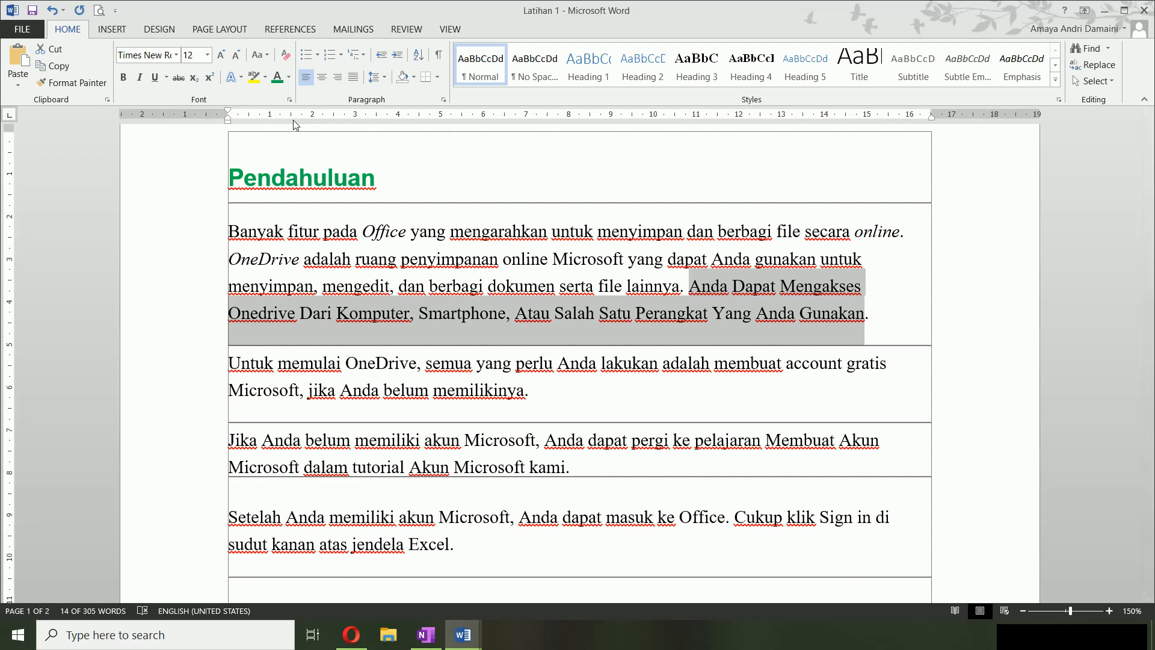
click(268, 57)
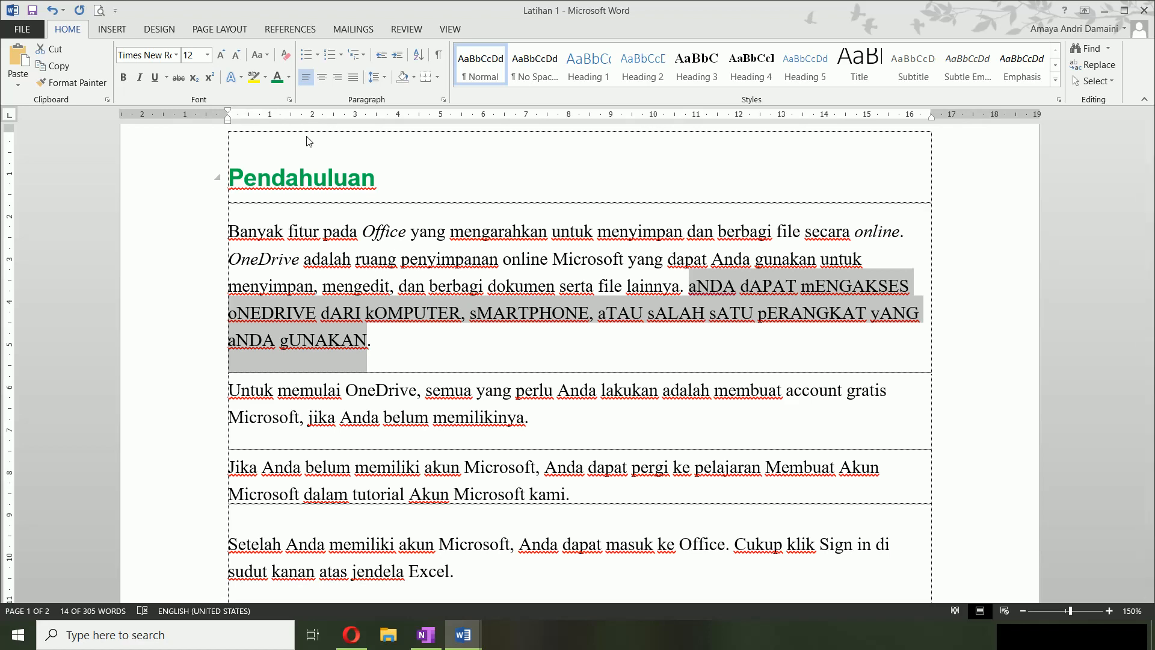
key(ctrl+z)
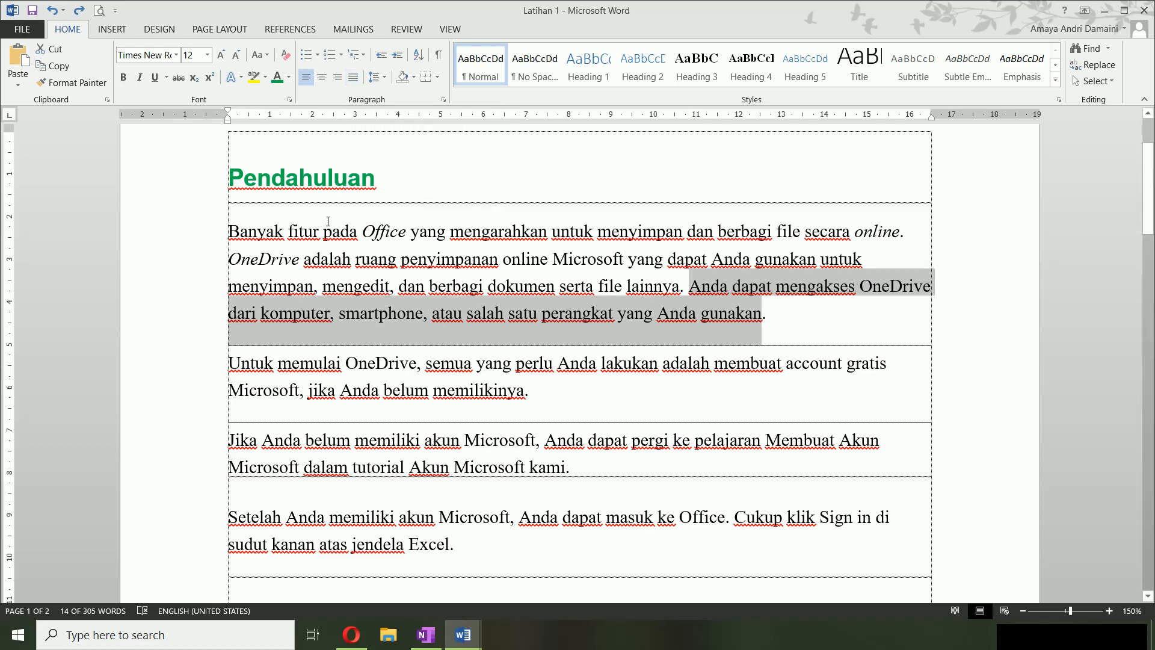
Center the "Pendahuluan" heading and justify the four body paragraphs below it.
click(349, 178)
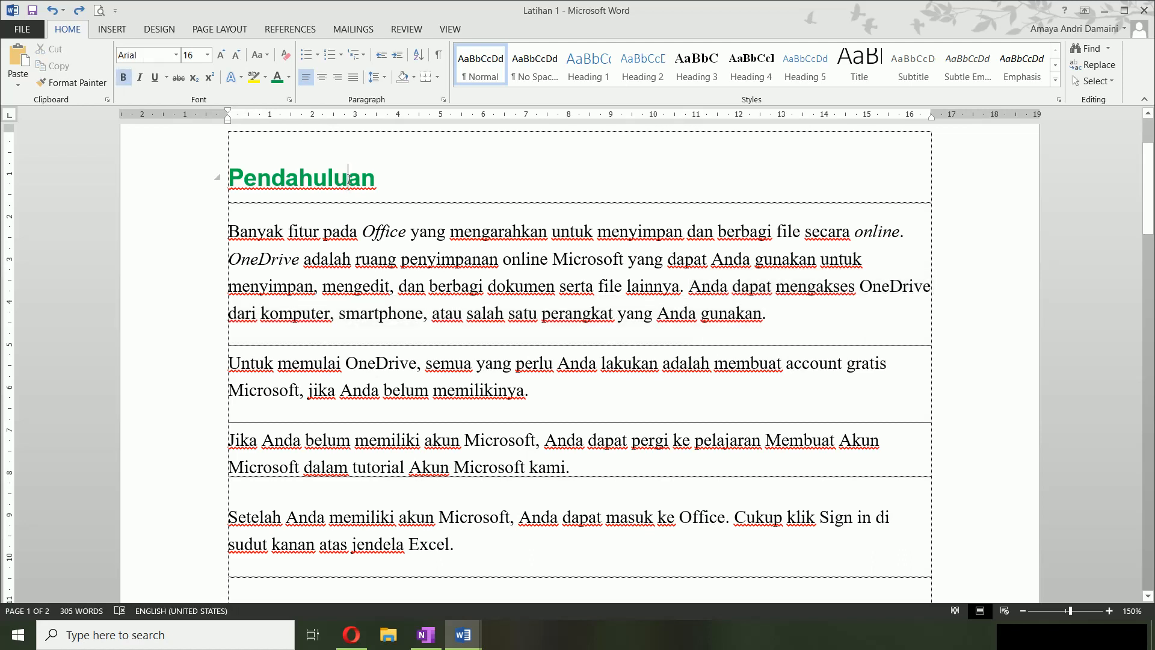
click(322, 82)
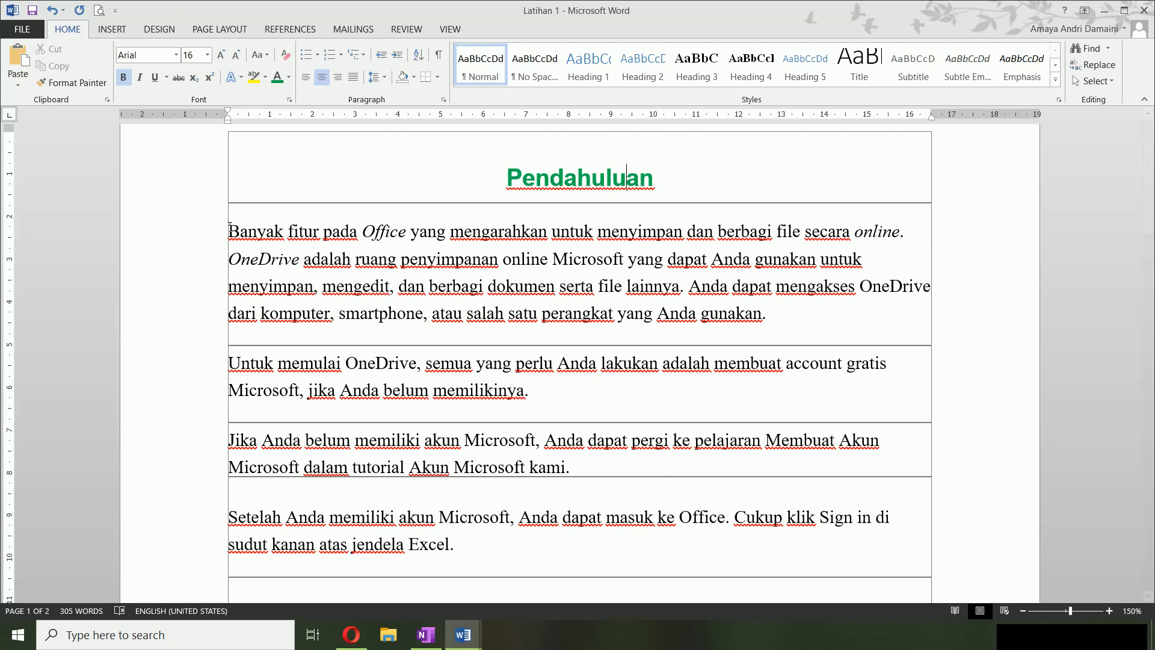
drag(230, 228, 477, 532)
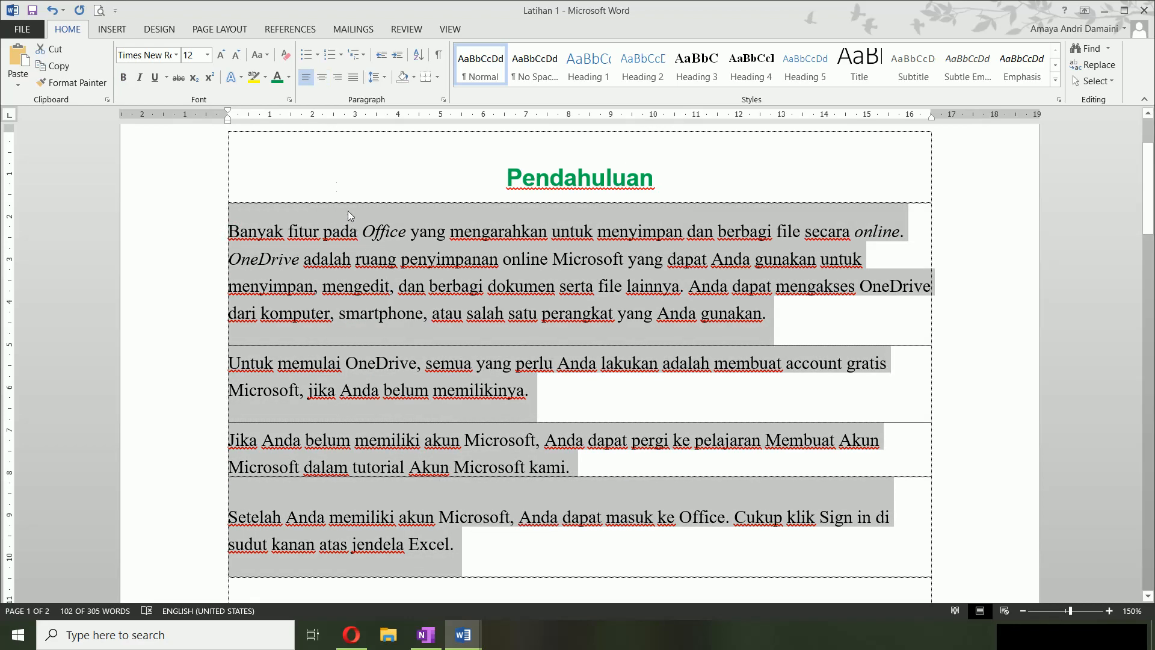
click(355, 85)
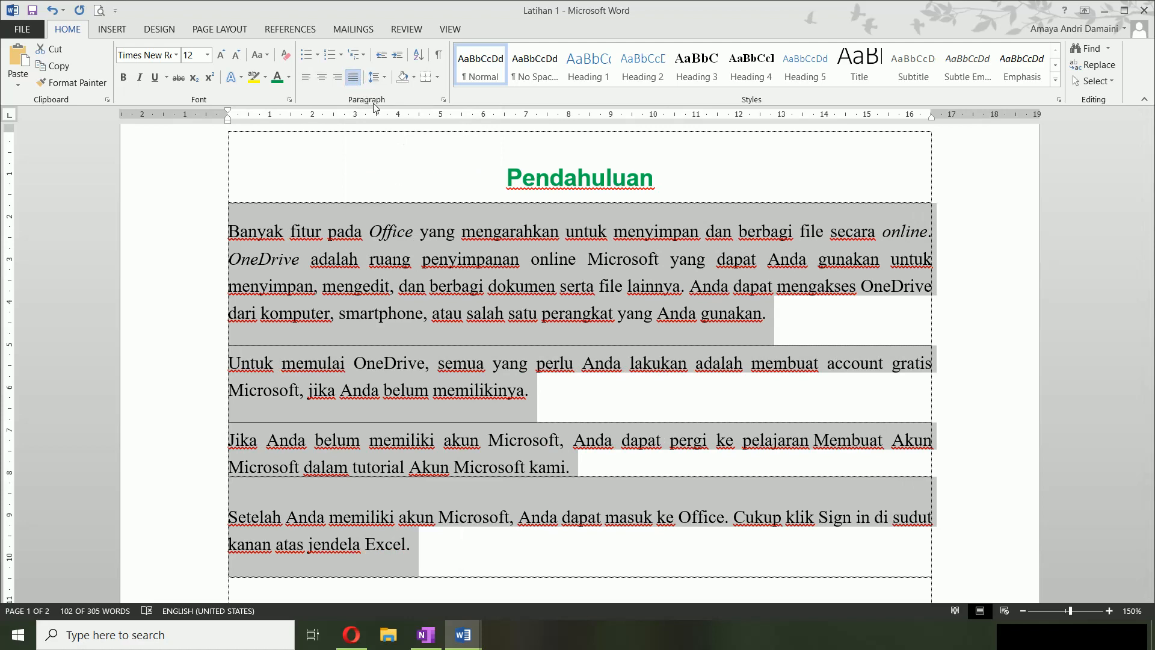
Try a first-line indent on the paragraph starting "Banyak fitur pada Office", and undo it.
click(474, 345)
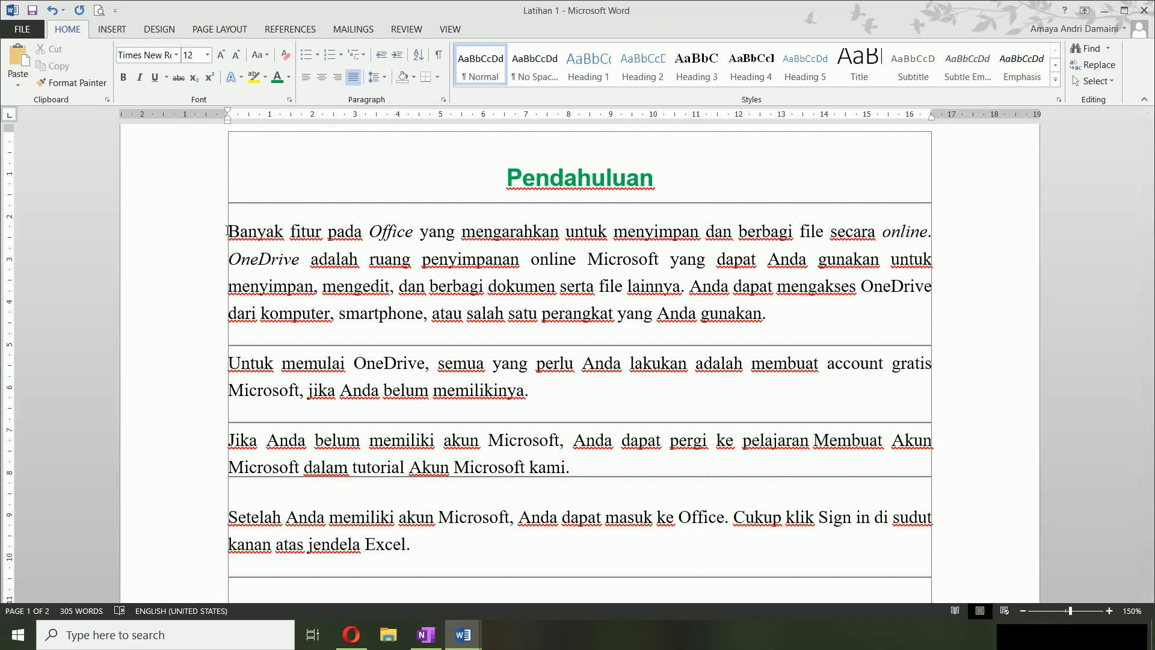
key(Tab)
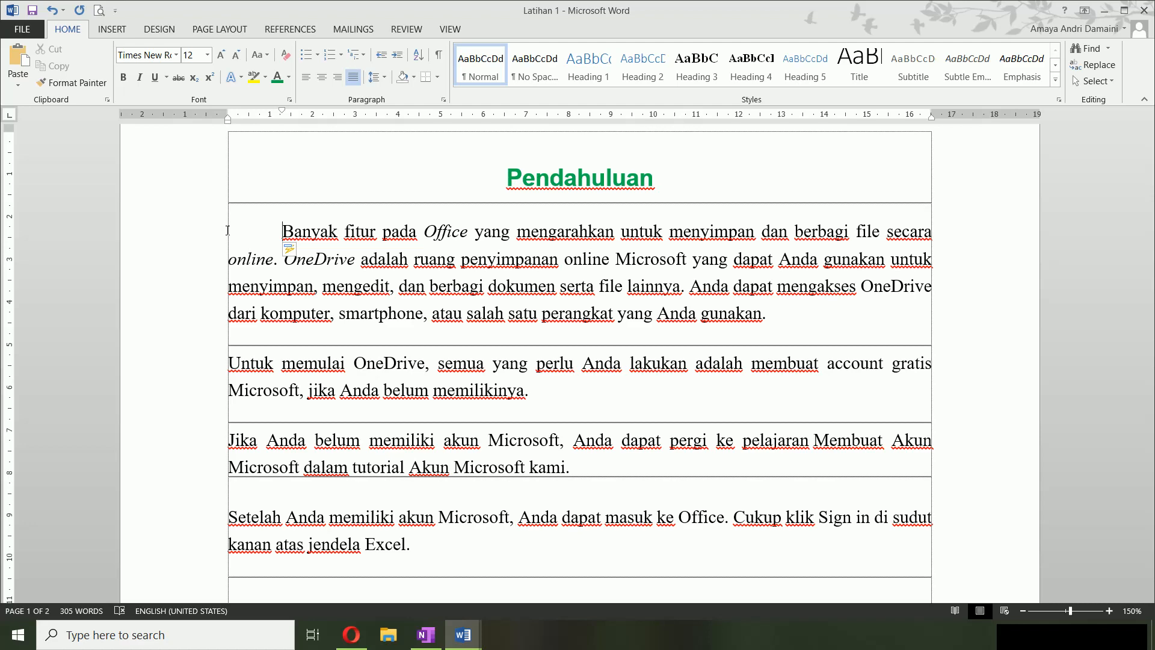
key(ctrl+z)
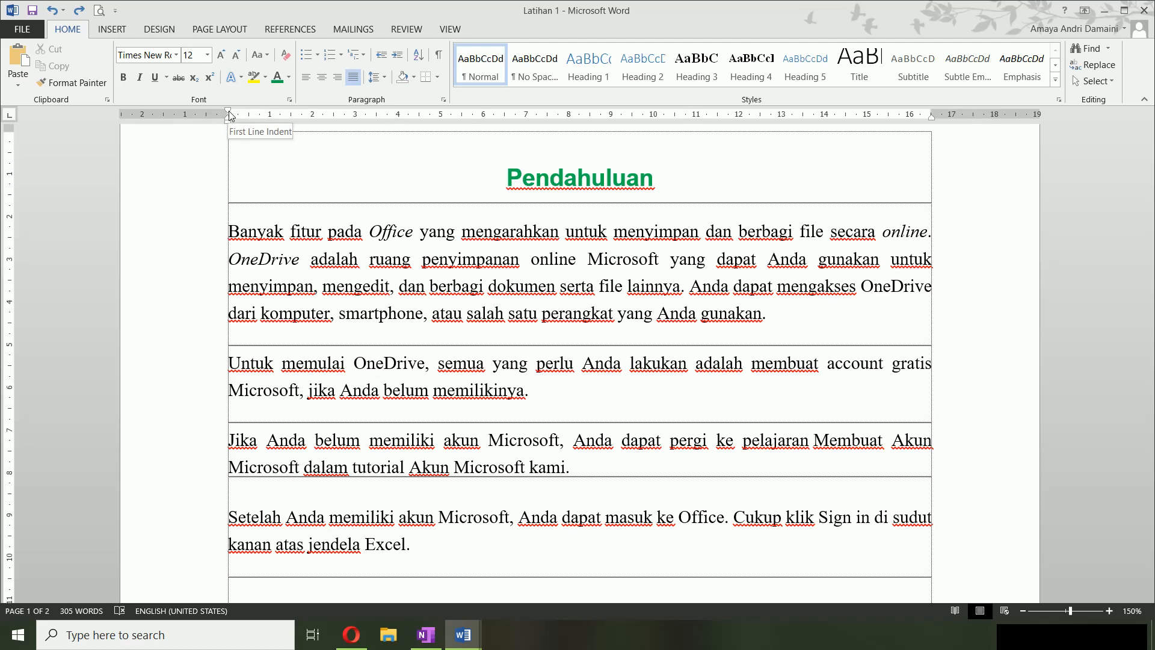
Try first-line, hanging and left/right indents on the "Banyak fitur", "Untuk memulai" and "Jika Anda" paragraphs respectively, and undo them all.
drag(230, 116, 250, 122)
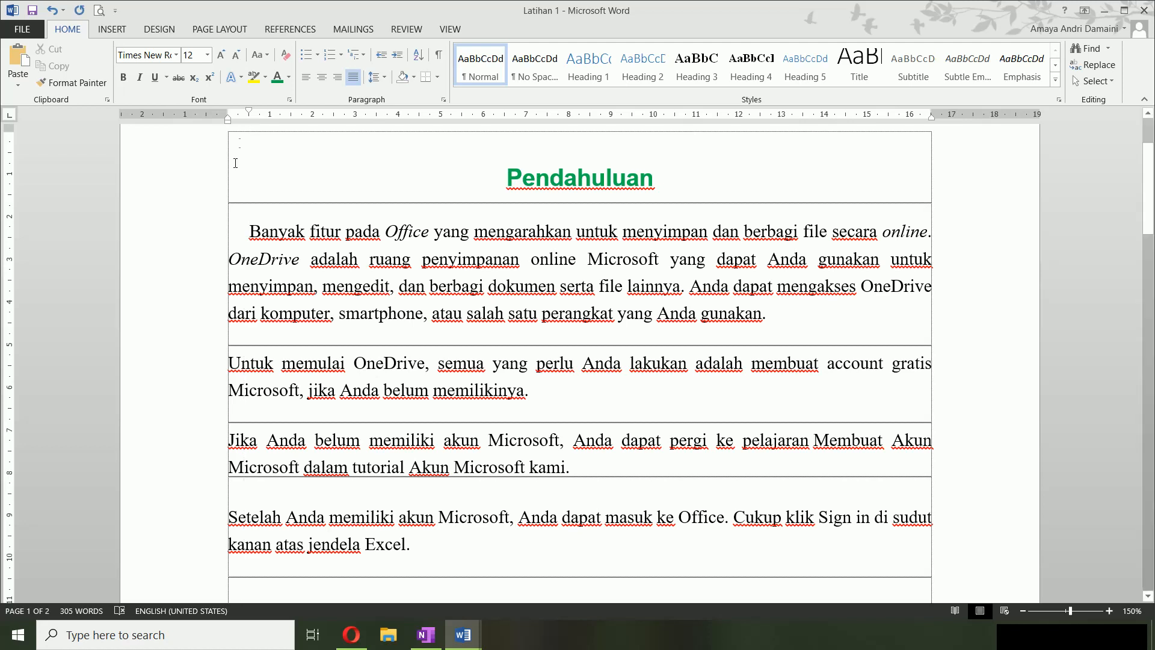
click(226, 360)
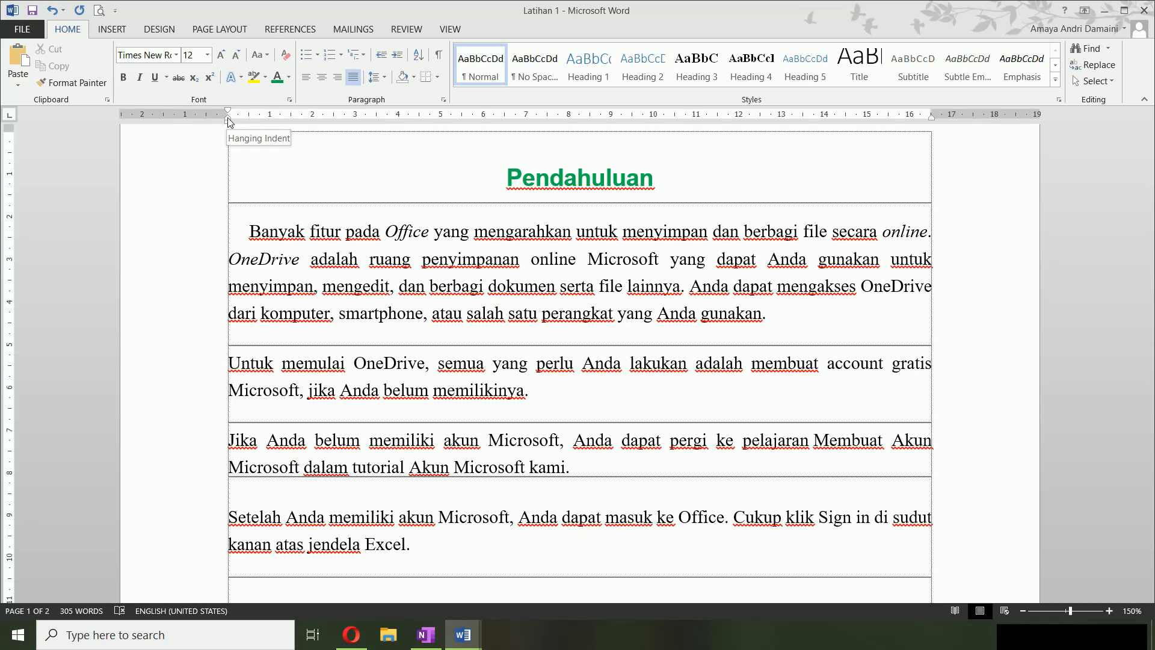
drag(229, 122, 260, 126)
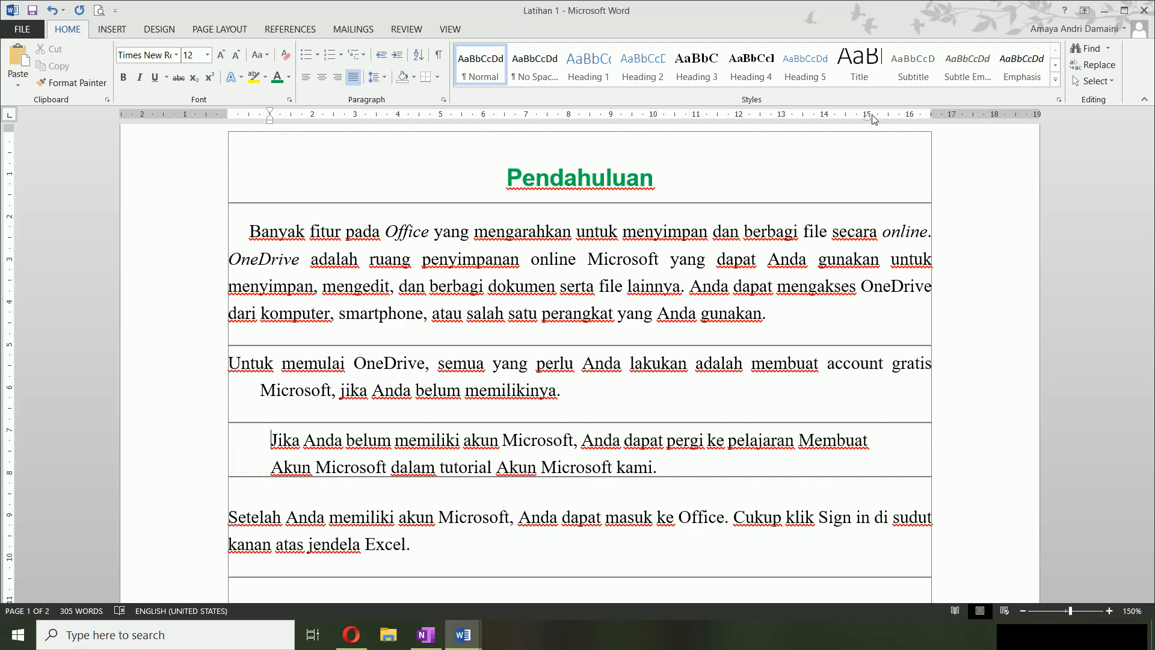
key(ctrl+z)
key(ctrl+z)
key(ctrl+z)
key(ctrl+z)
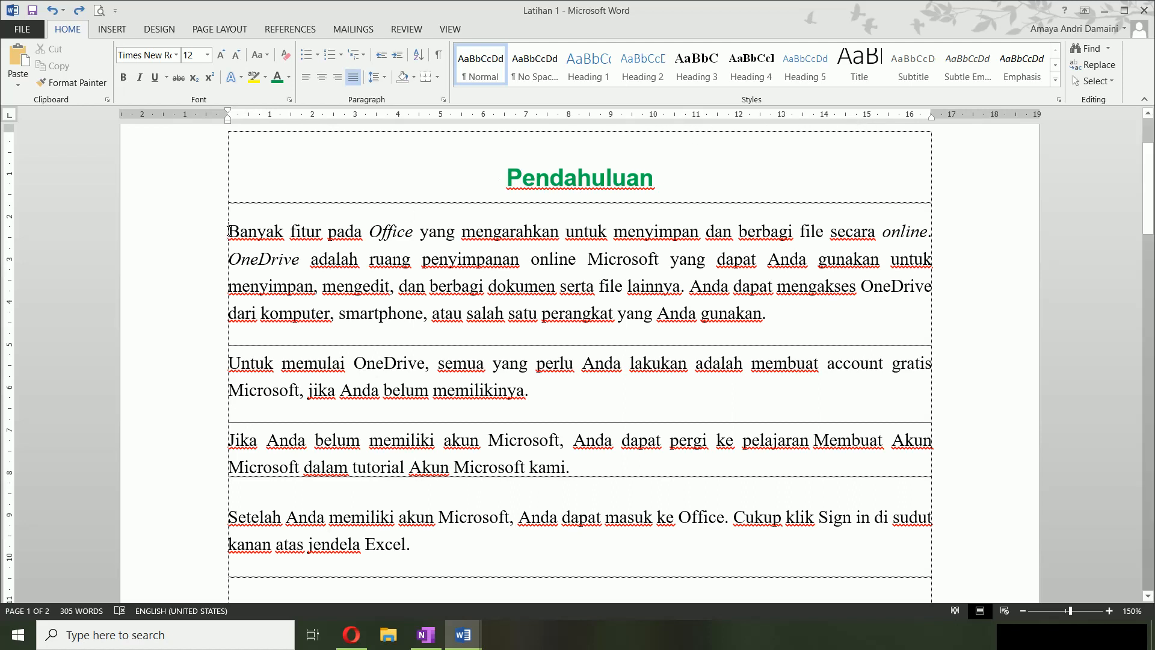
Try a first-line indent, a hanging indent and a 1 cm left indent on the four body paragraphs together, undoing each one.
drag(229, 232, 416, 546)
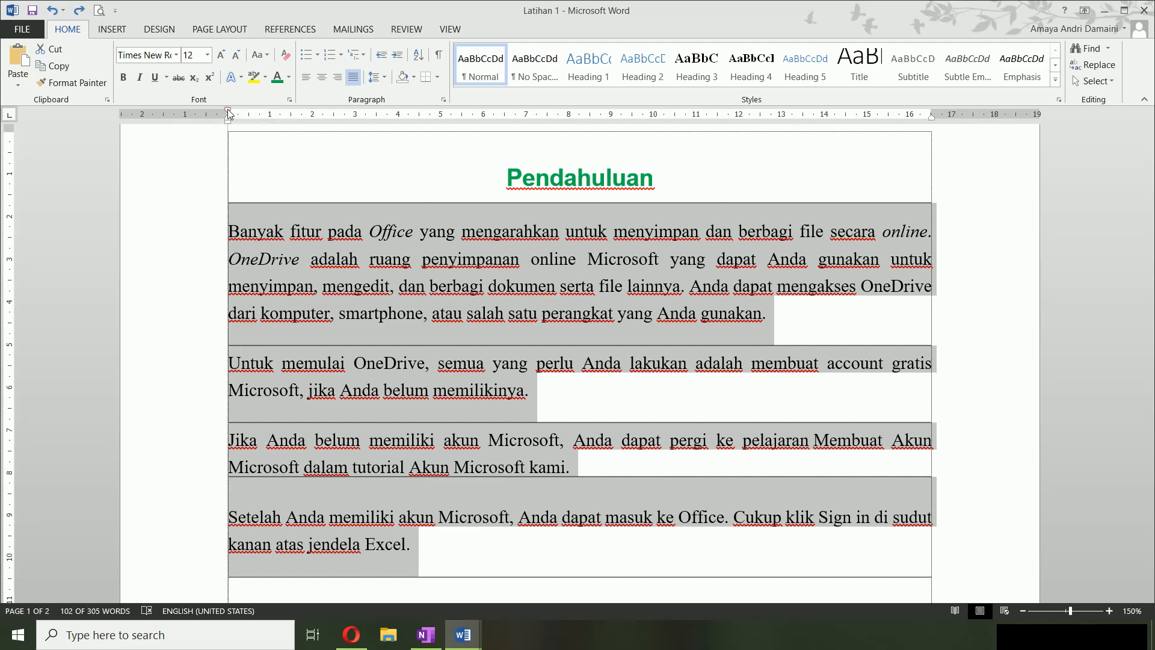
drag(229, 113, 283, 128)
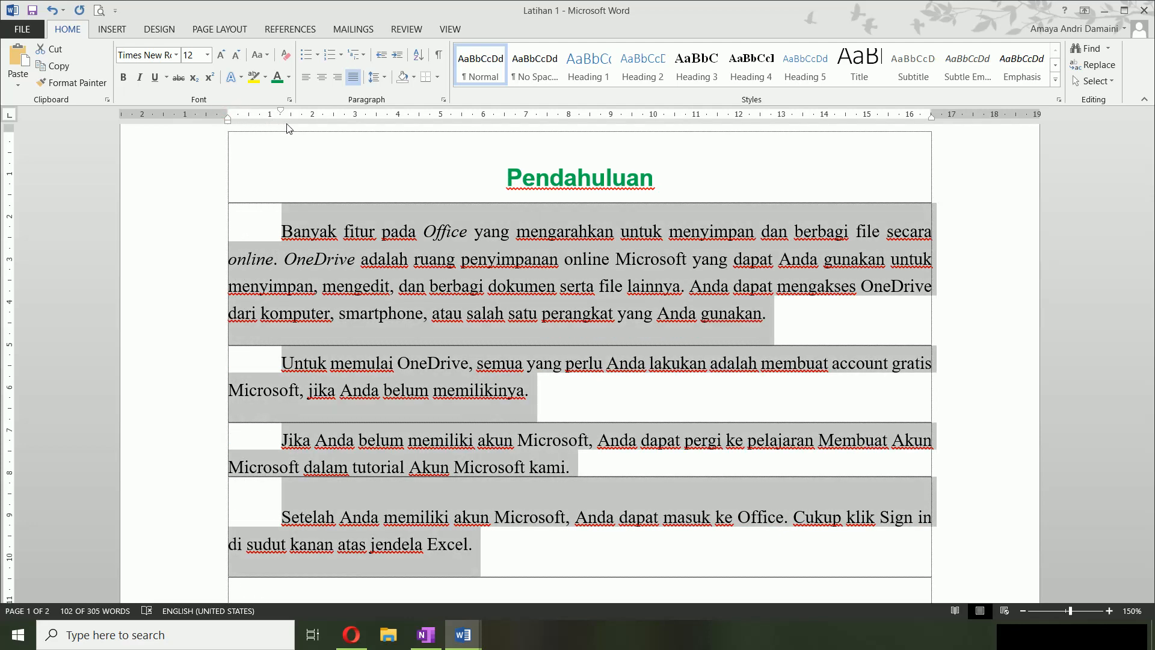
key(ctrl+z)
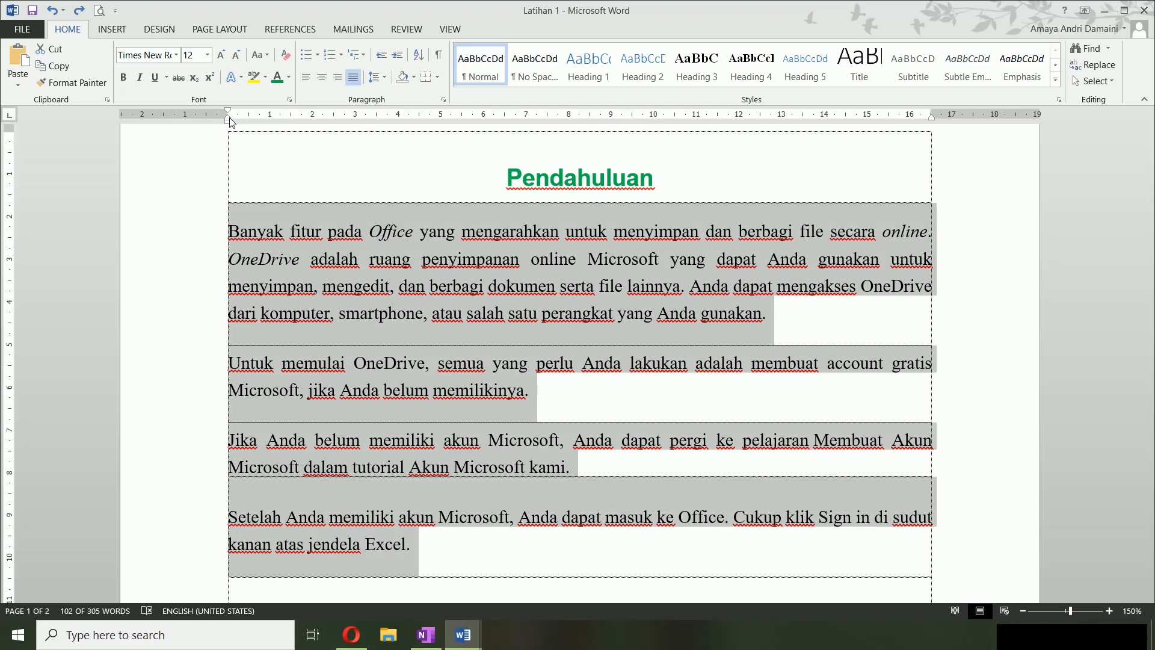
drag(229, 120, 259, 125)
key(ctrl+z)
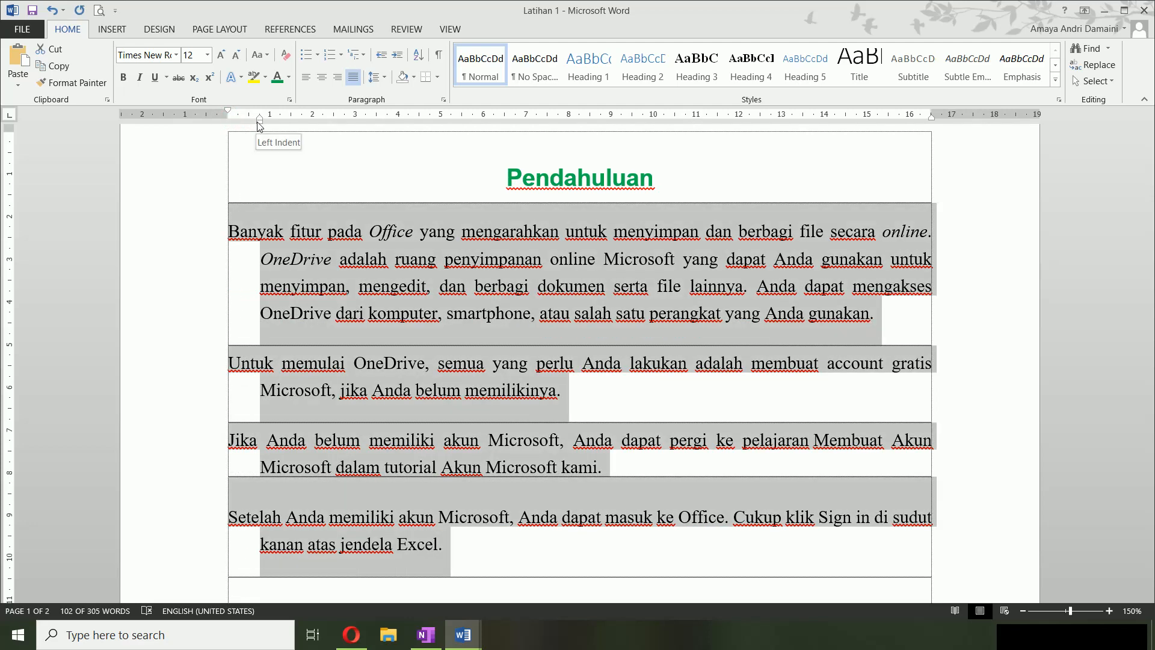
key(ctrl+z)
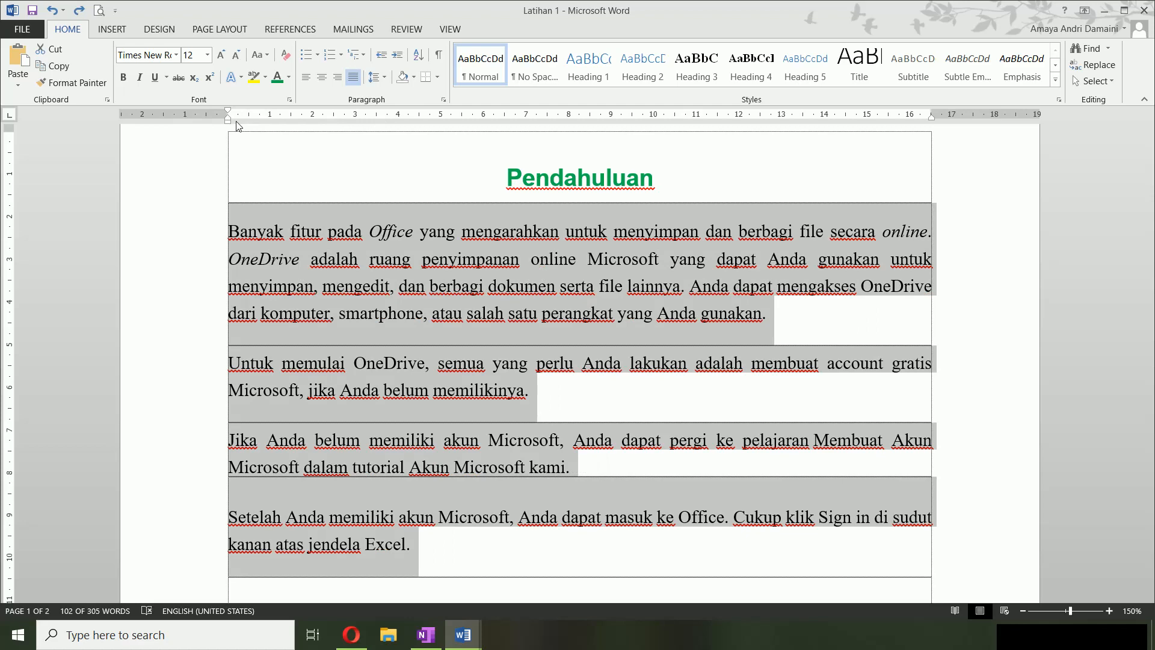
drag(228, 124, 271, 133)
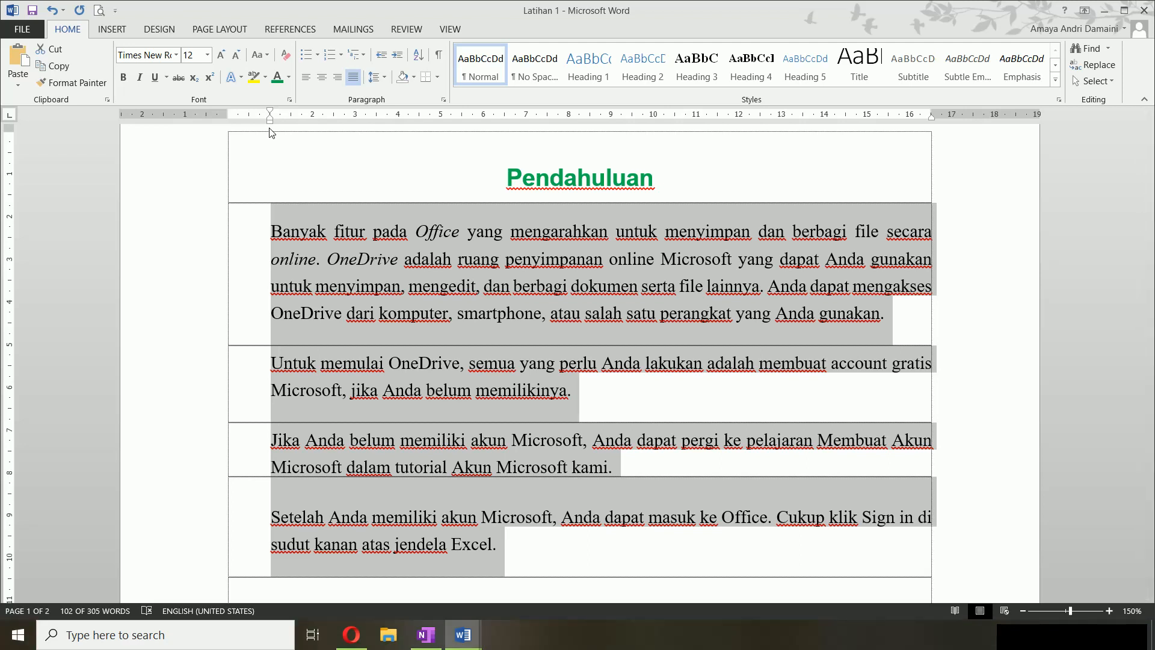
key(ctrl+z)
Save the document and try increasing and decreasing the indent of the four body paragraphs.
key(ctrl+s)
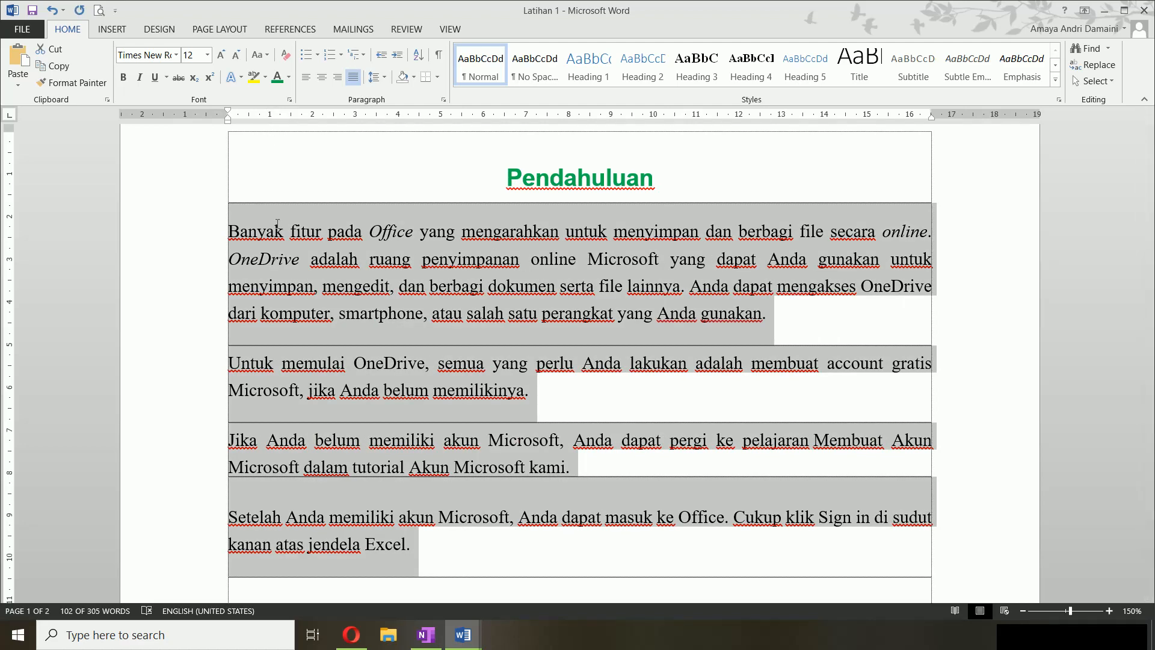
click(400, 58)
click(383, 56)
click(453, 313)
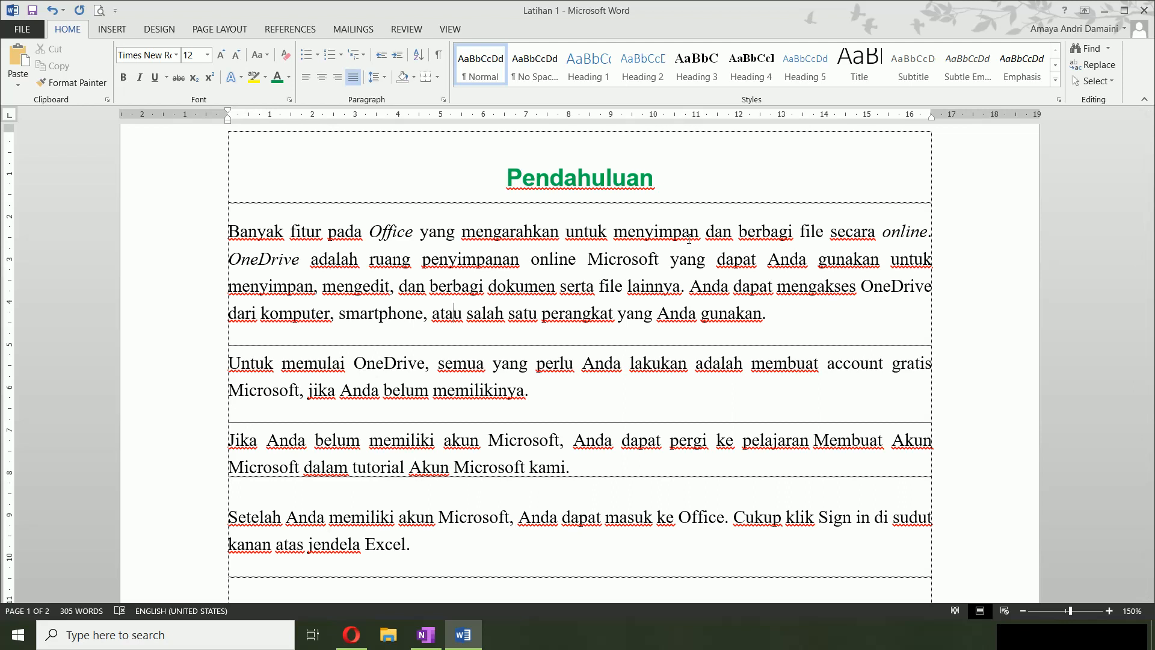
Cycle through the tab stop types of the ruler, returning to the left tab.
click(13, 116)
click(12, 116)
click(13, 118)
click(9, 115)
click(14, 117)
click(16, 120)
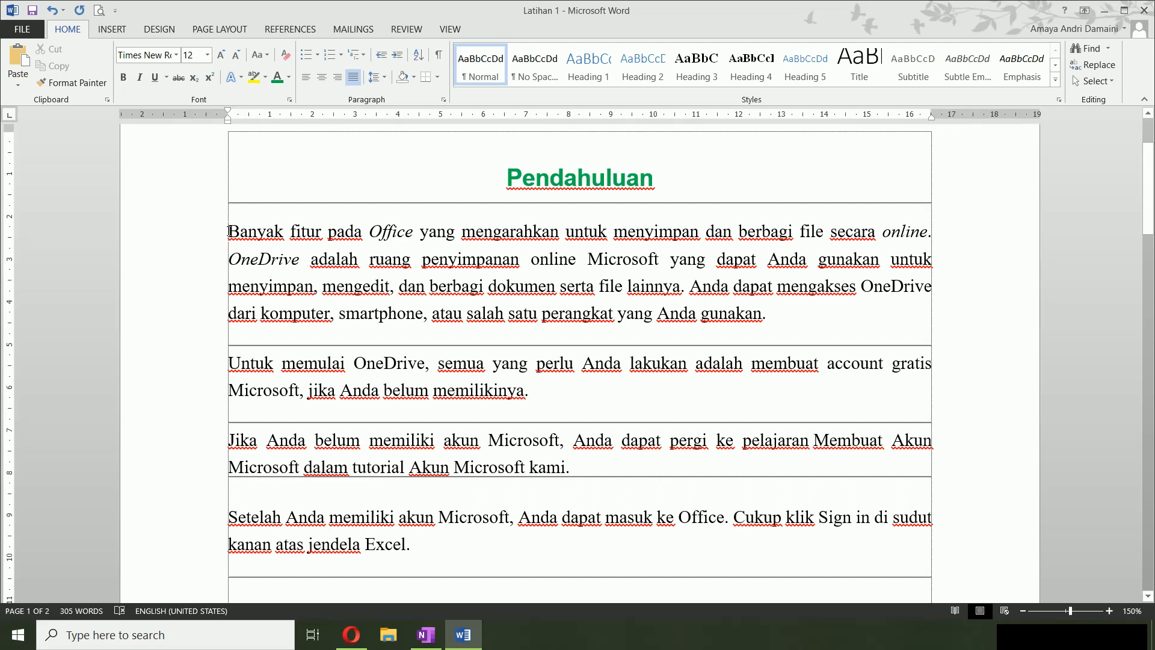
Try a right tab stop at about 1.75 cm and tabbed indents on the "Banyak fitur" paragraph, and return its indent to 0 cm.
drag(228, 231, 721, 329)
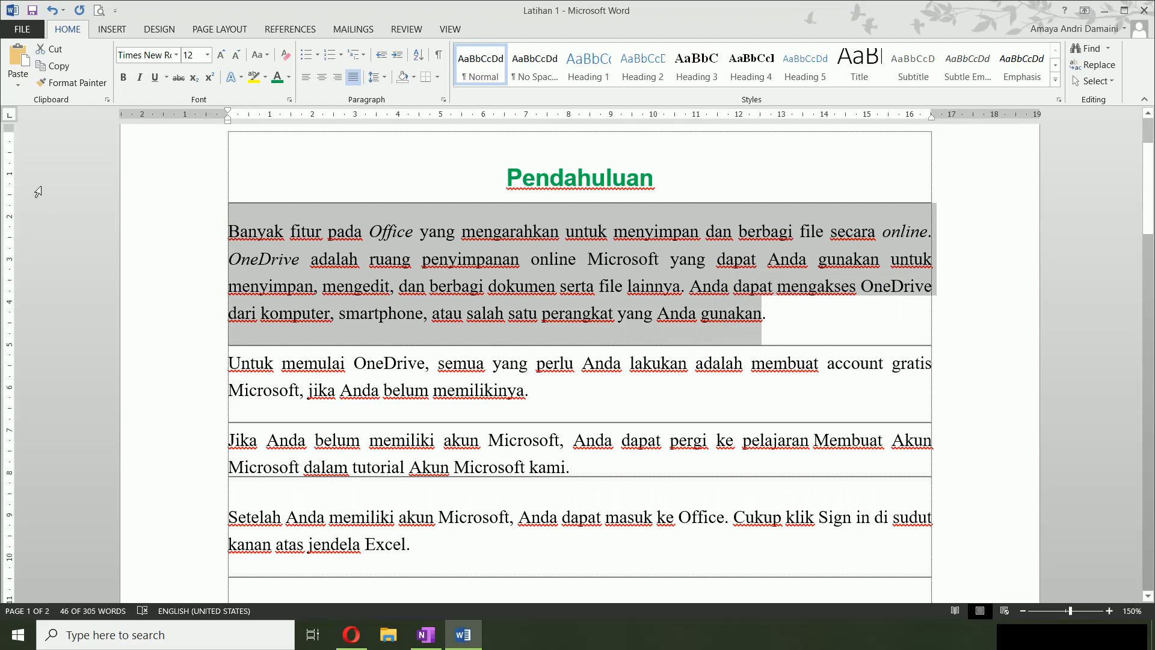
click(12, 116)
click(12, 116)
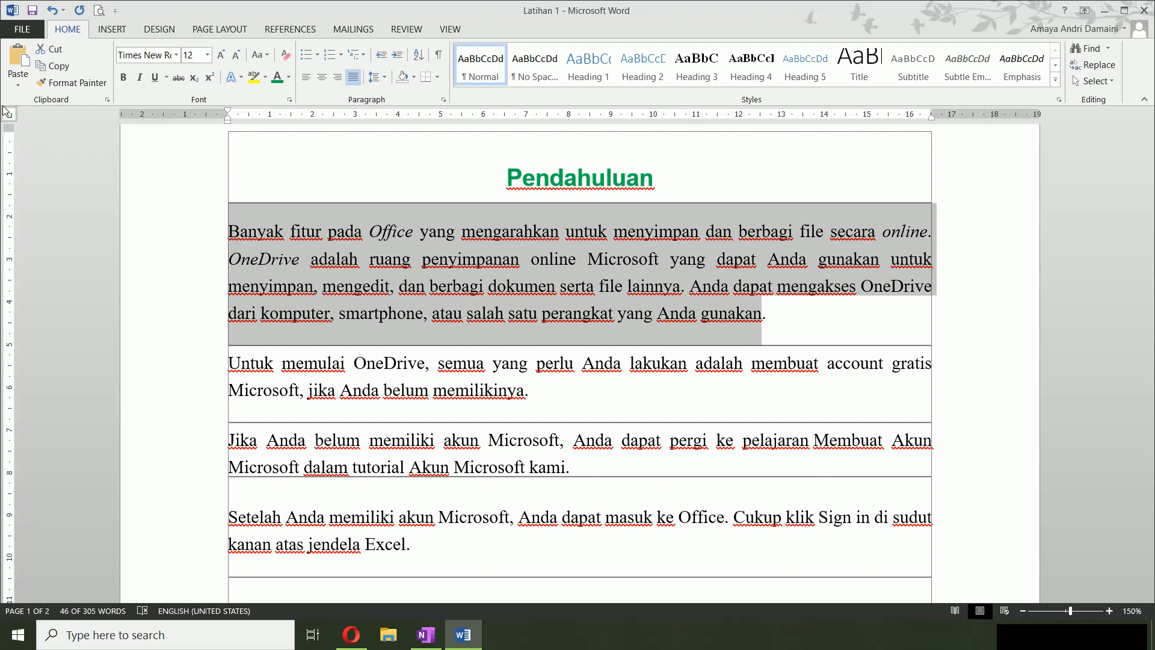
click(301, 117)
key(Tab)
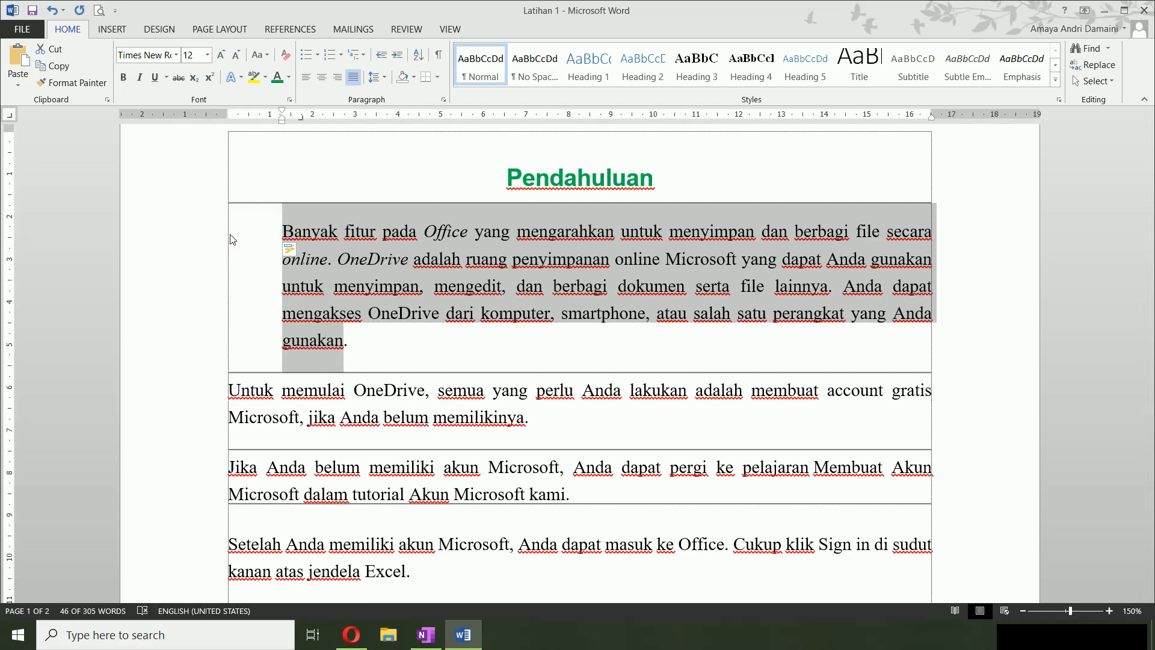
key(Tab)
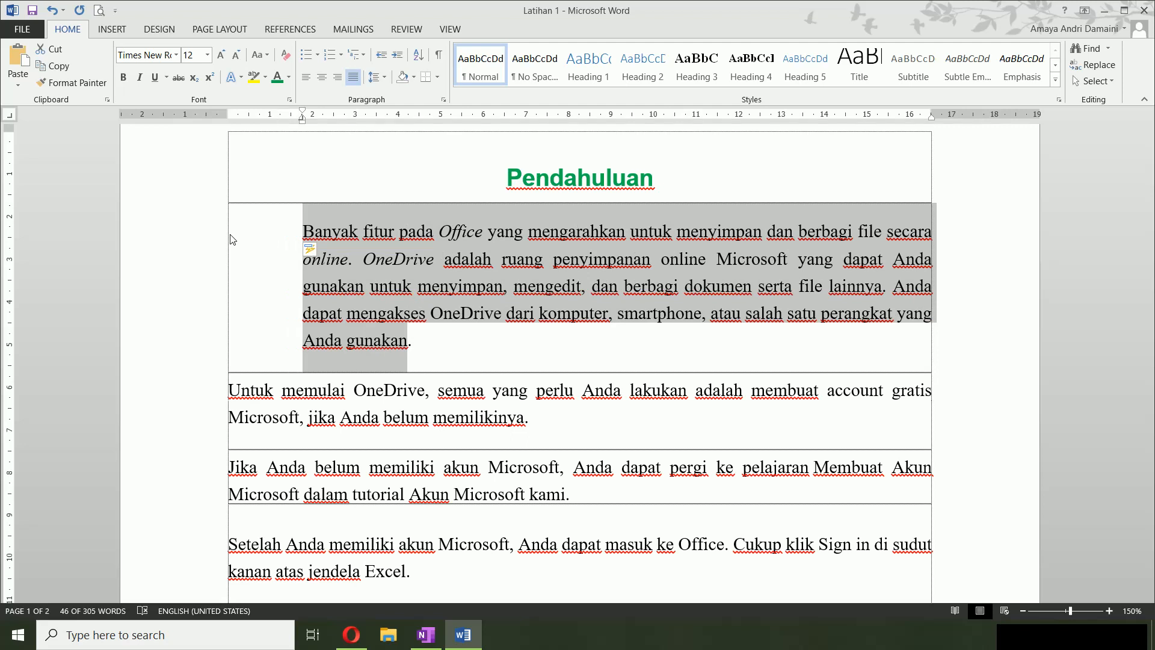
key(ctrl+z)
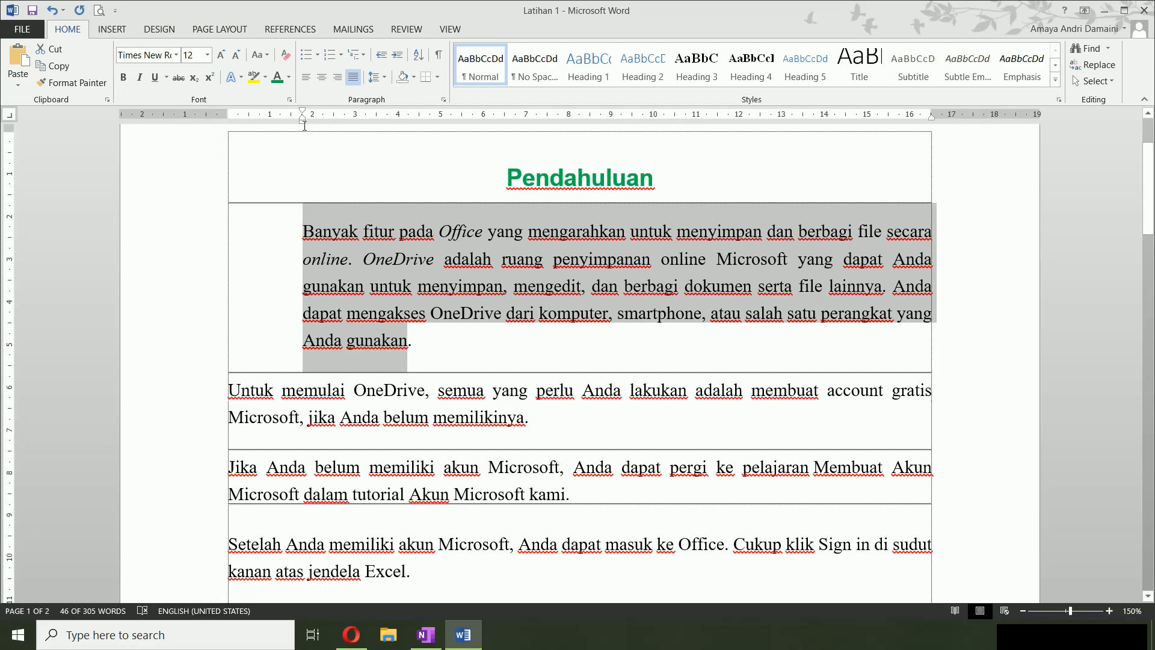
drag(303, 120, 231, 119)
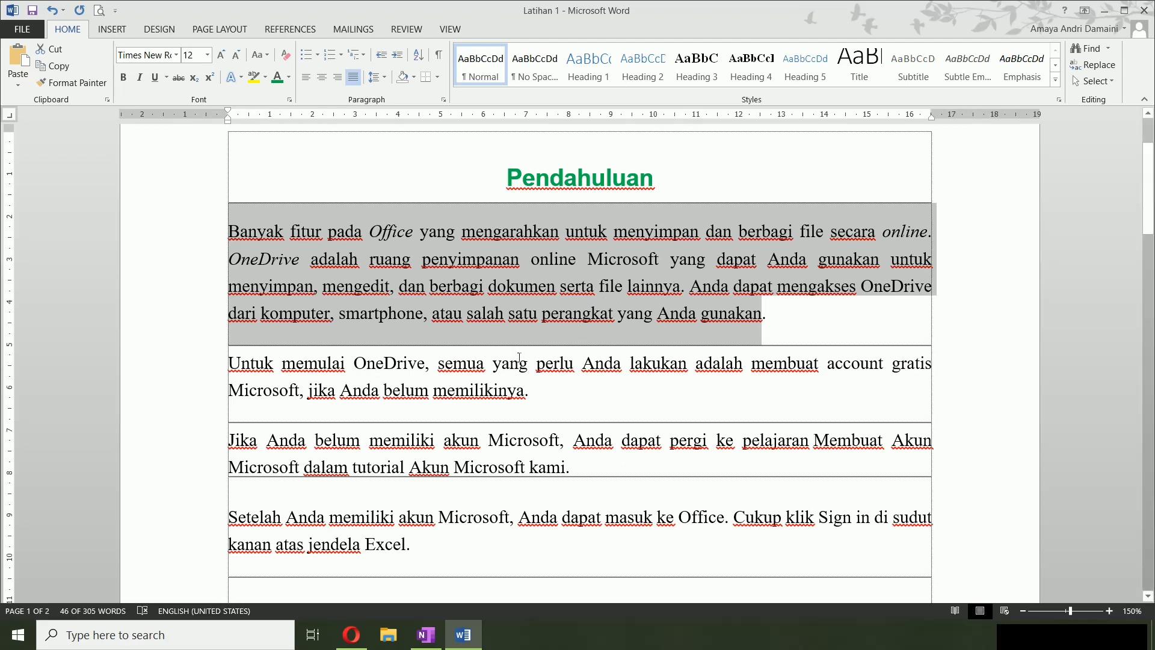
click(496, 415)
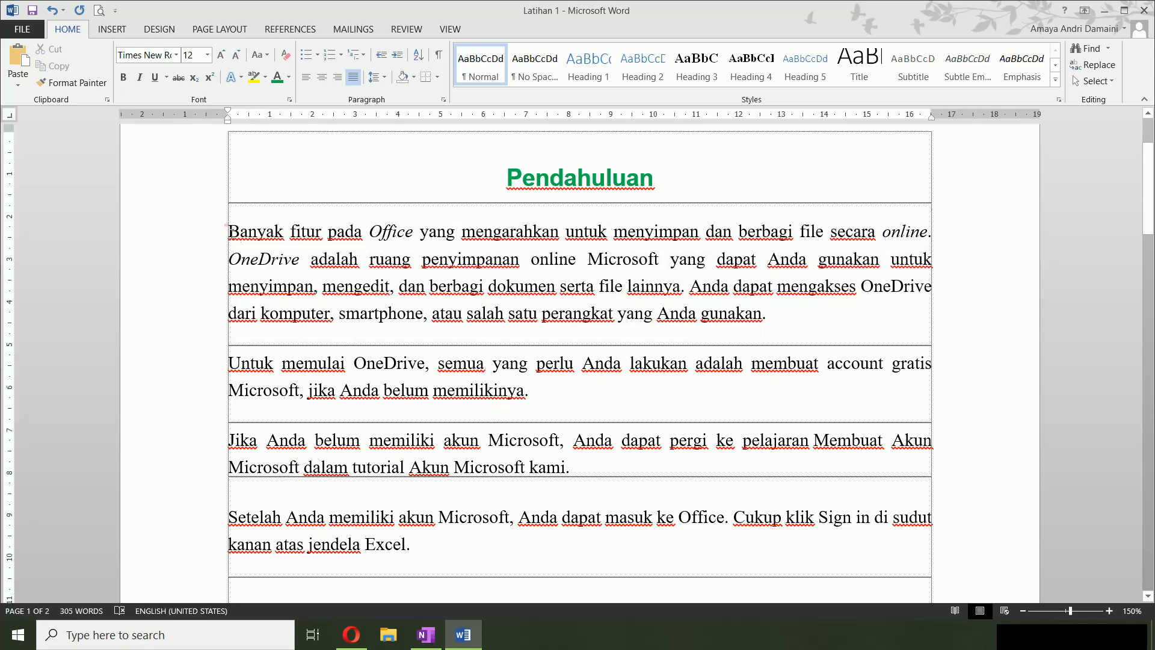
Set the line spacing of the four body paragraphs under "Pendahuluan" to 1.5.
drag(220, 222, 436, 545)
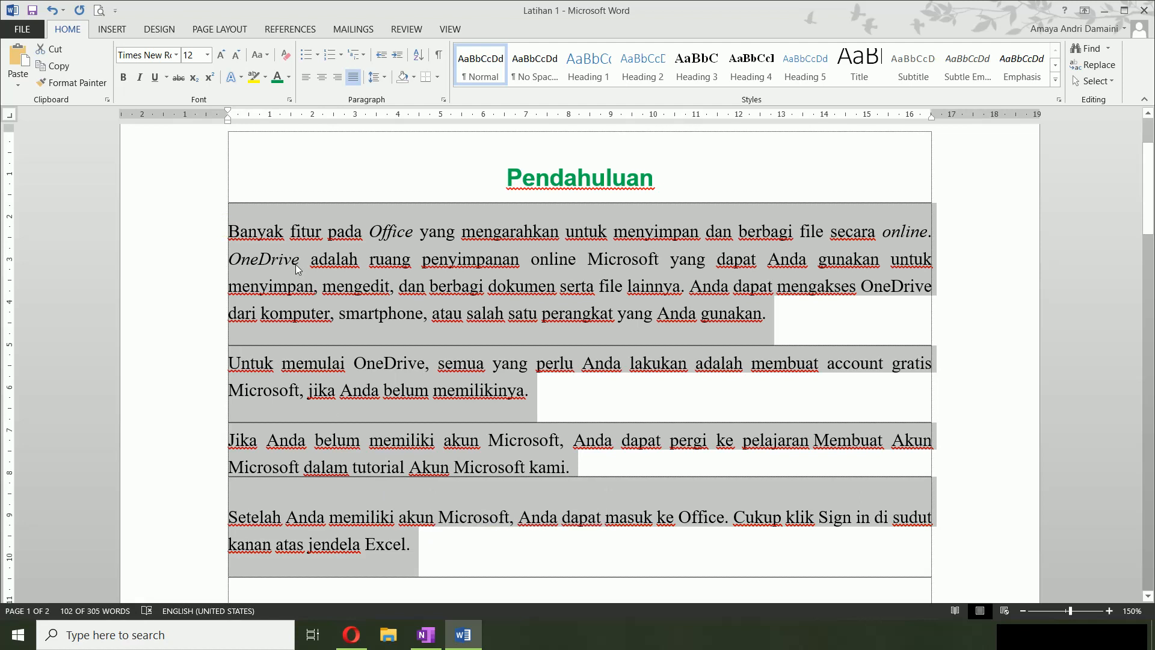
click(384, 84)
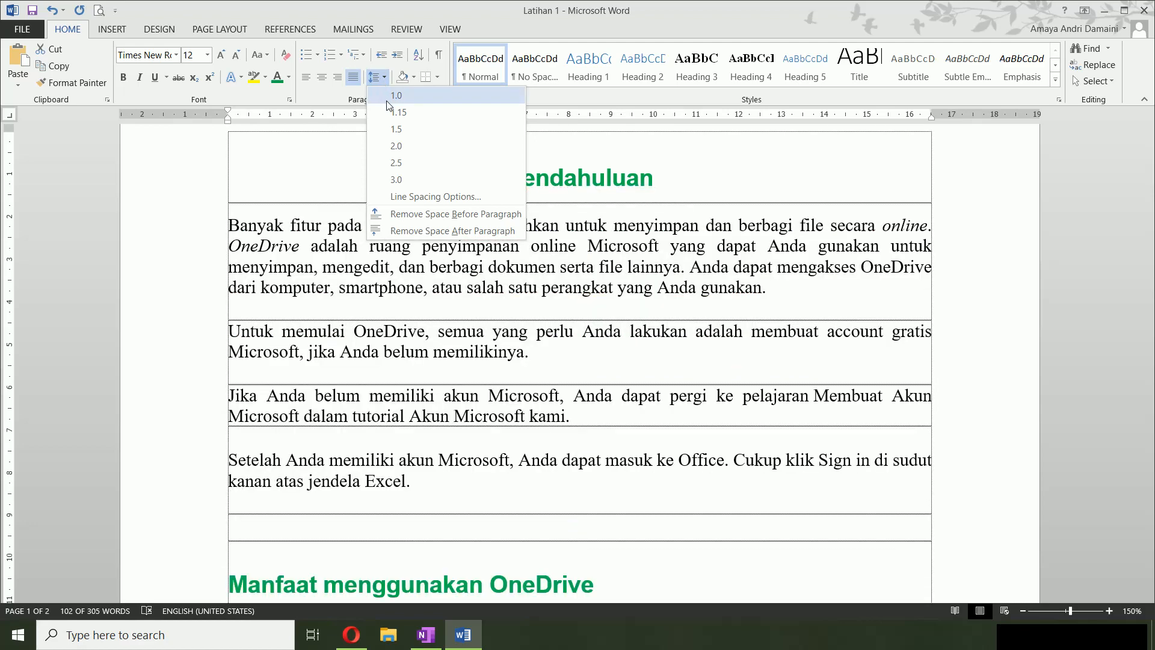
click(395, 130)
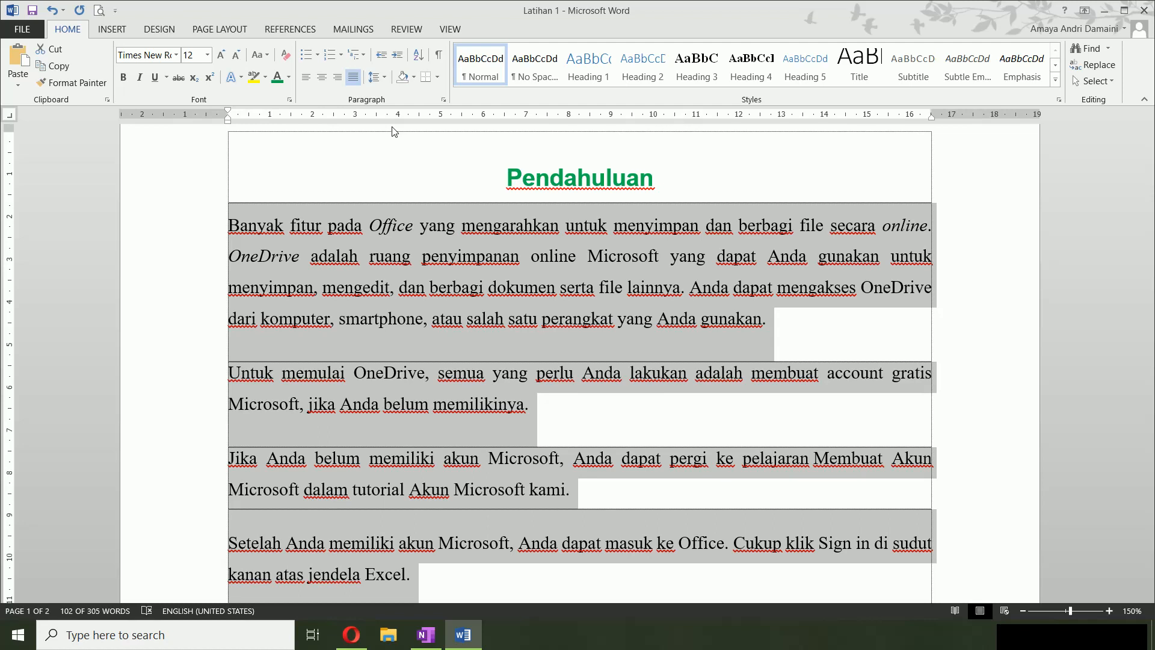
Try the Exactly and At least line spacing rules at 12 pt in the paragraph settings of the selected text.
click(383, 77)
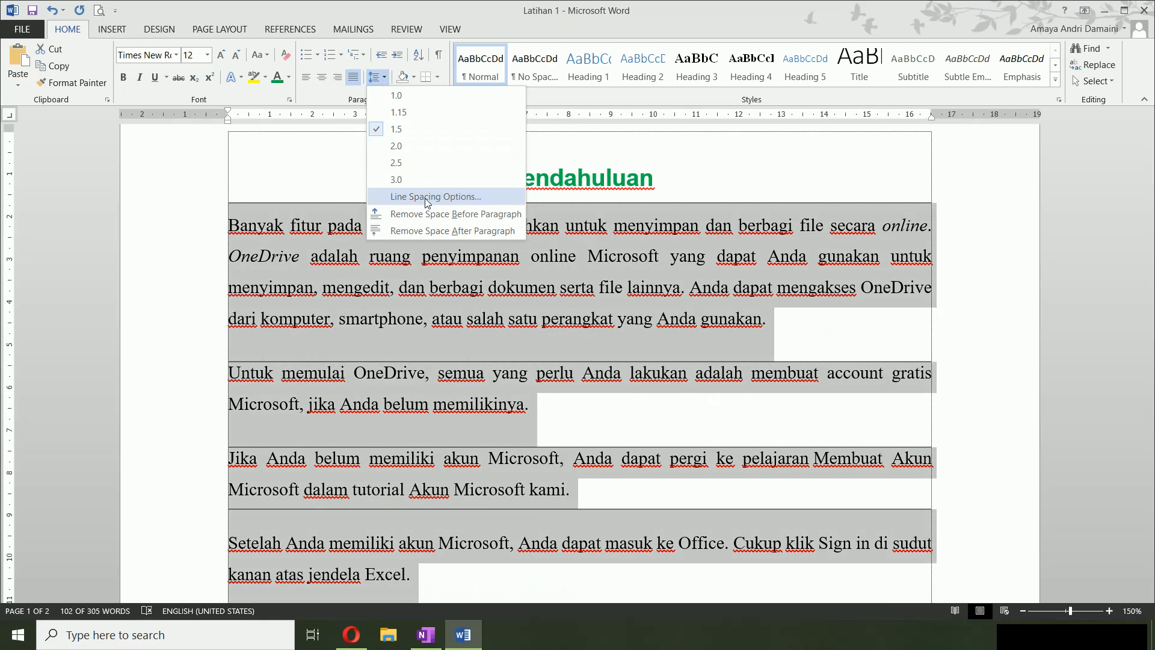
click(424, 197)
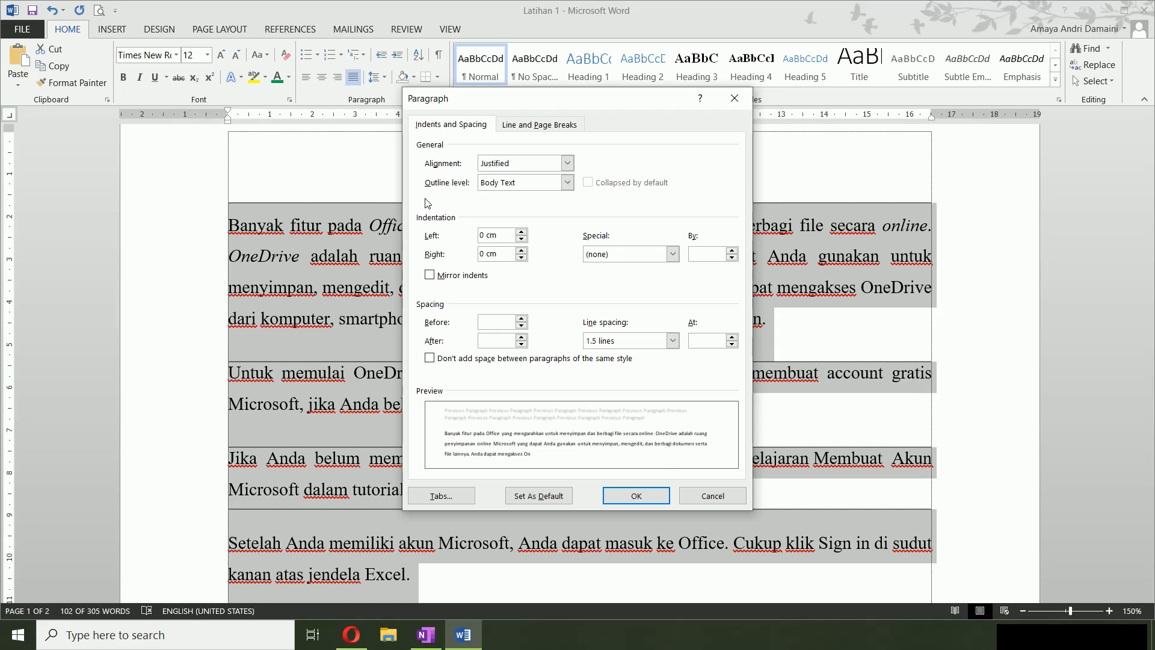
click(673, 341)
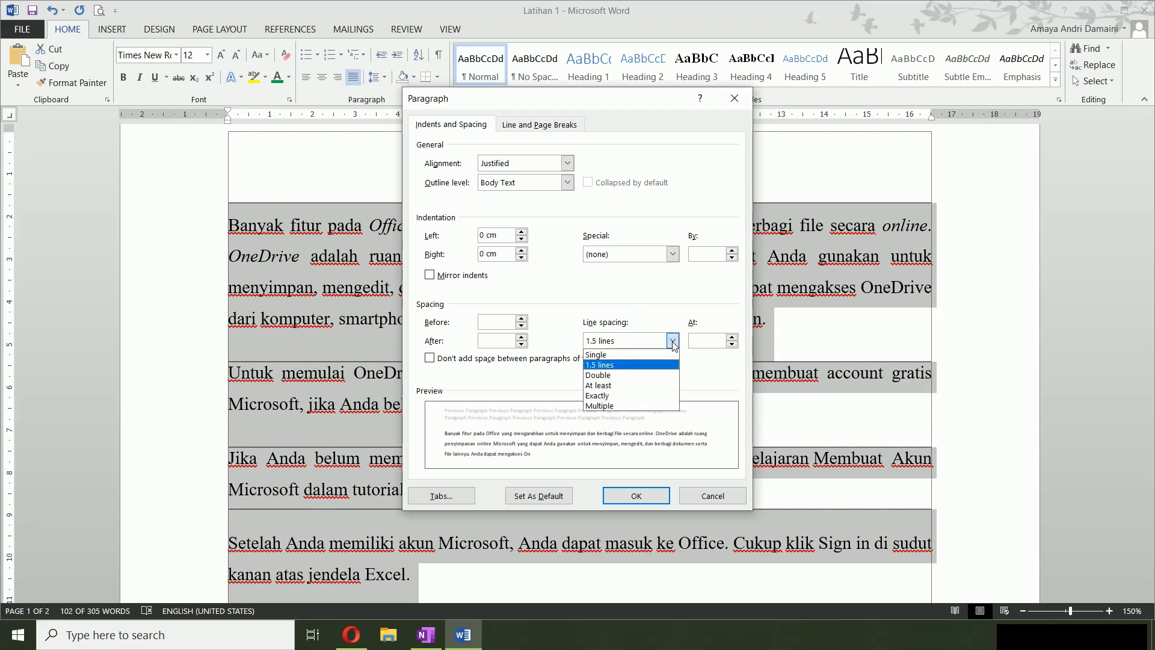
click(644, 396)
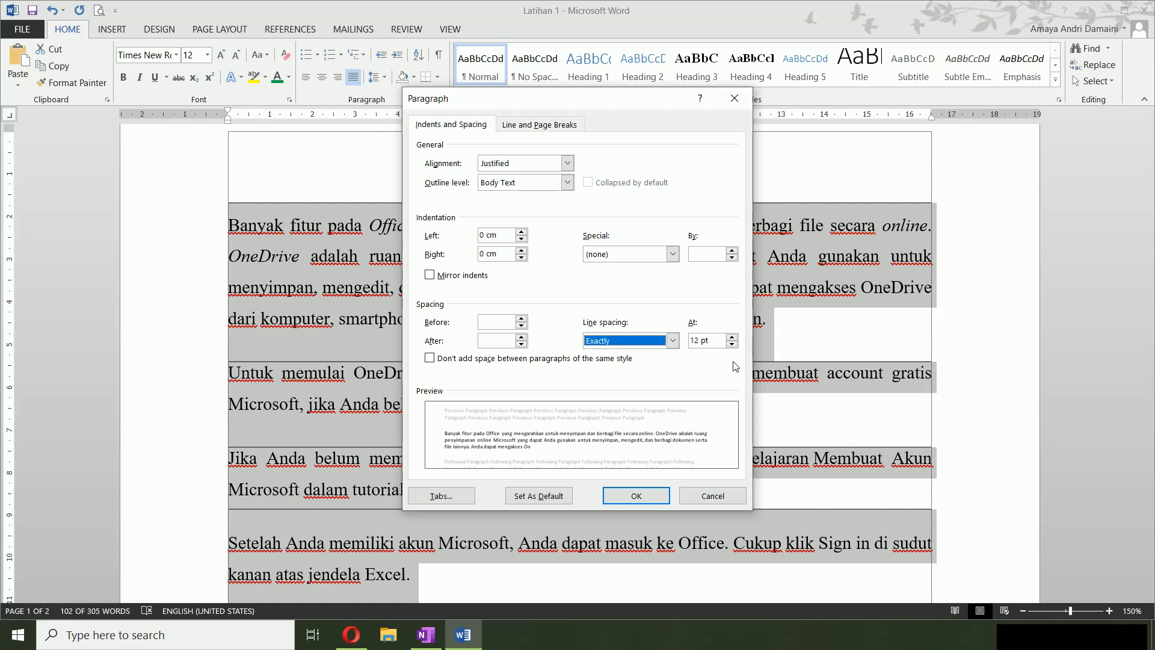
click(673, 341)
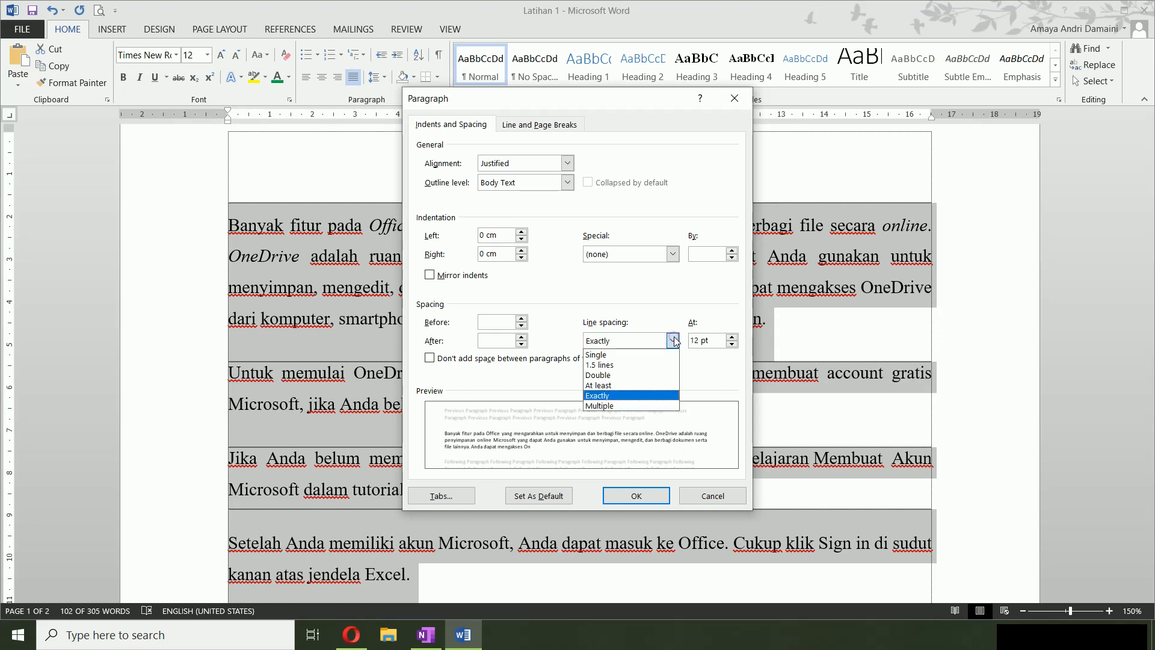
click(640, 385)
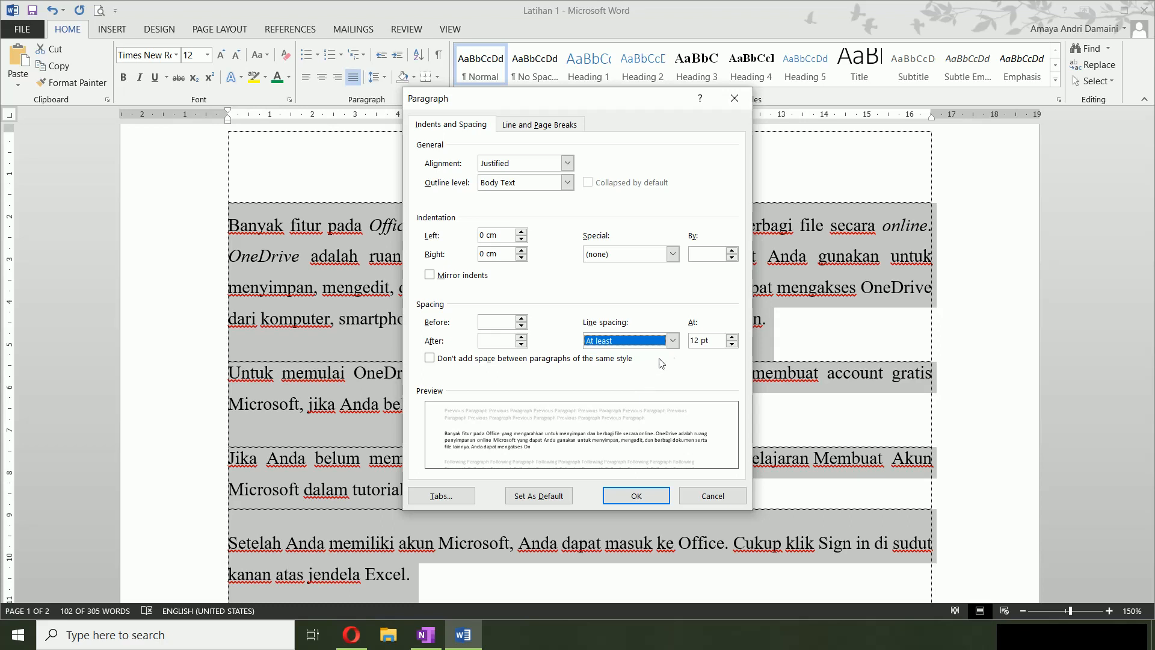
Try Multiple line spacing at 3.5 and 2 for the selected paragraphs, and cancel the paragraph settings.
click(673, 340)
click(649, 407)
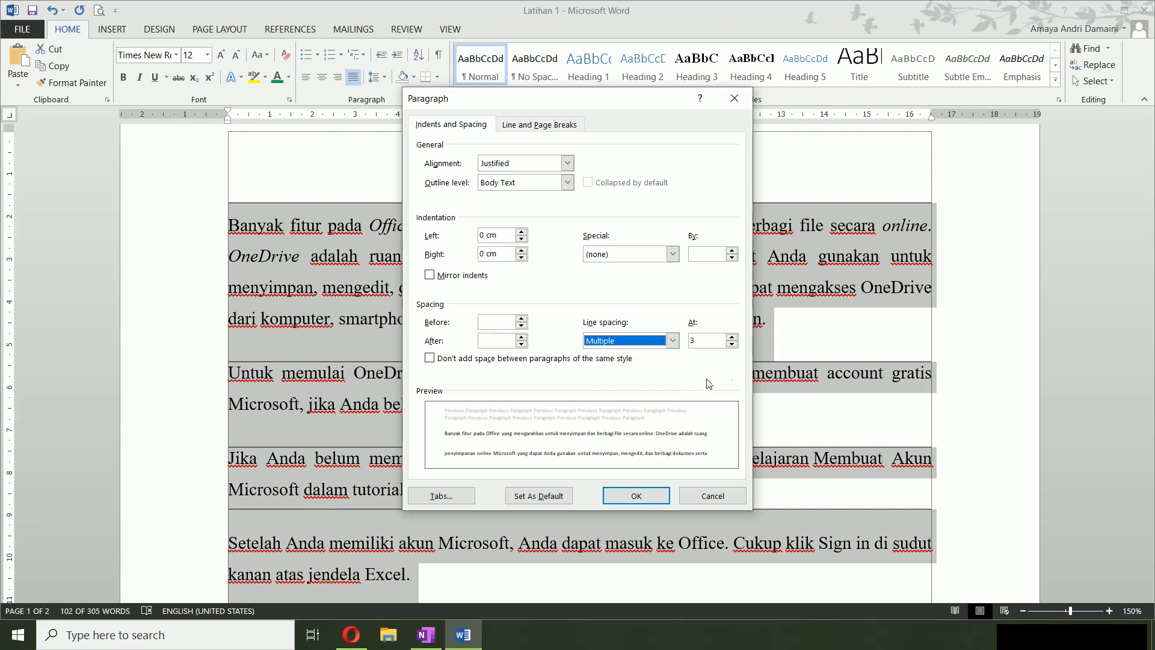
click(731, 338)
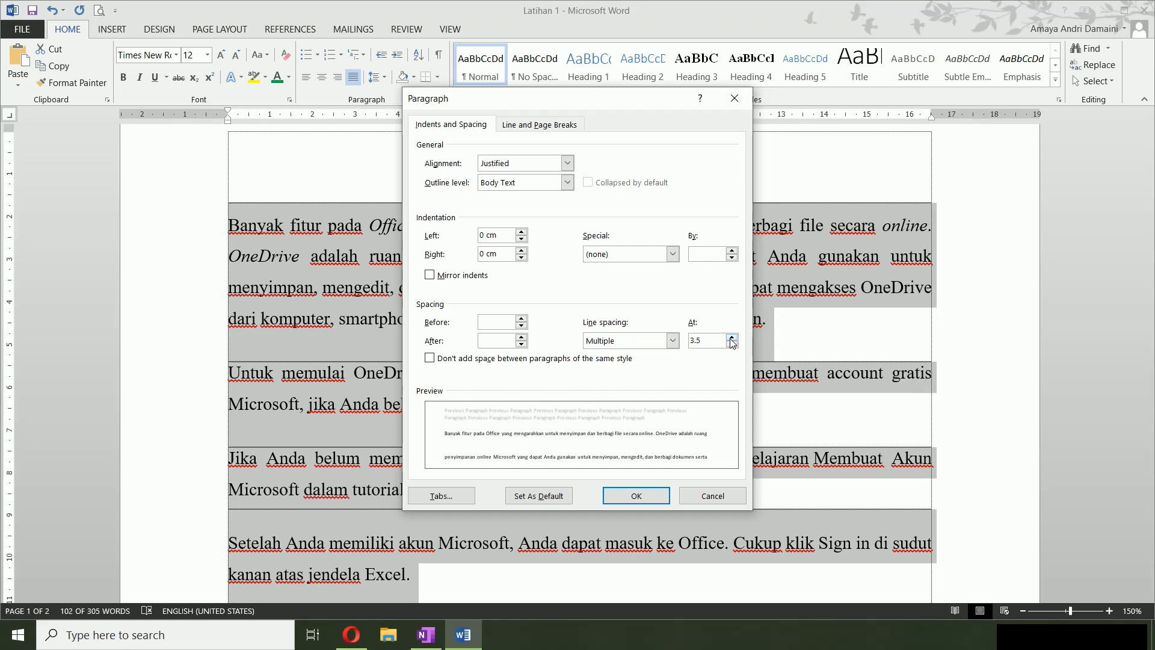
click(731, 344)
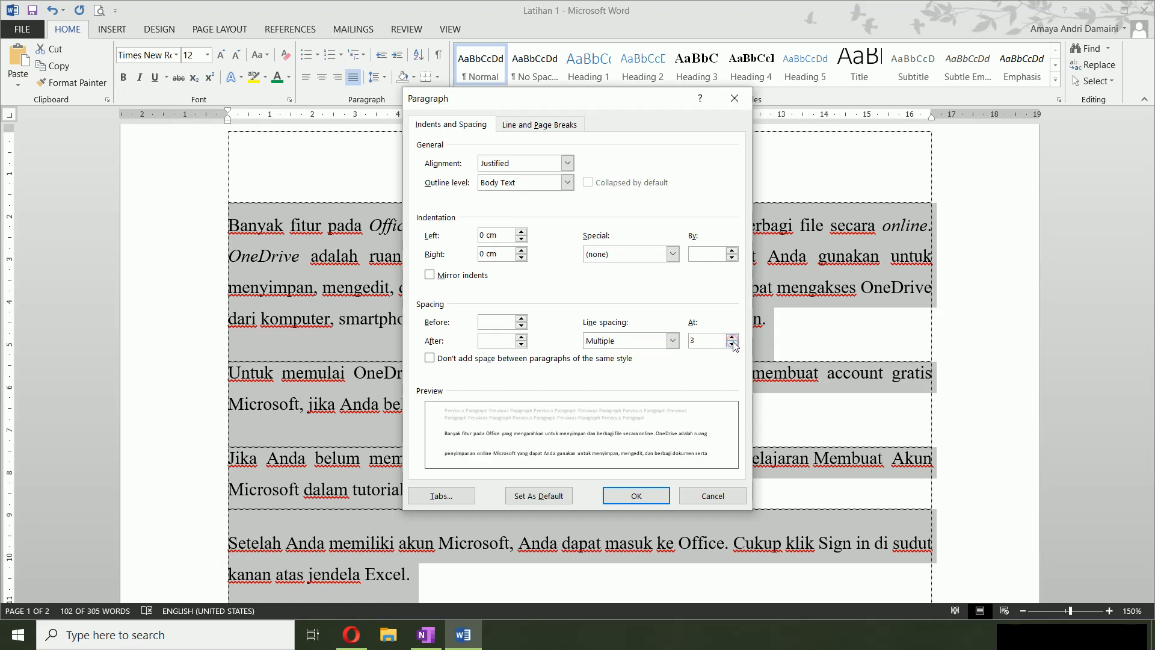
click(732, 344)
click(731, 343)
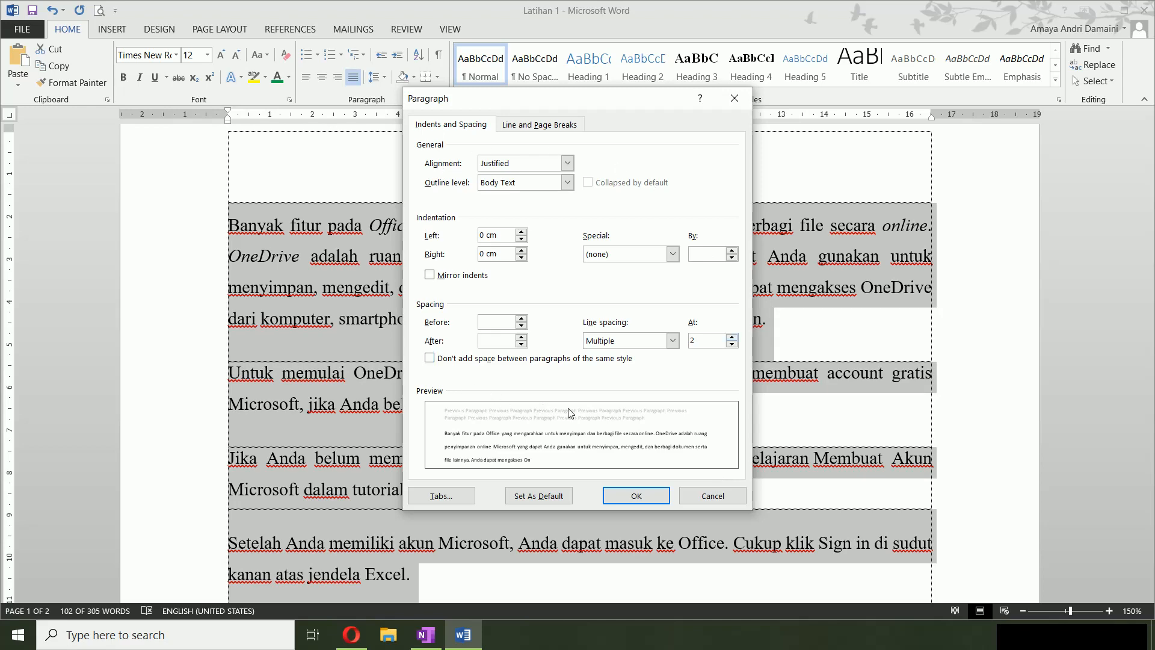
click(714, 495)
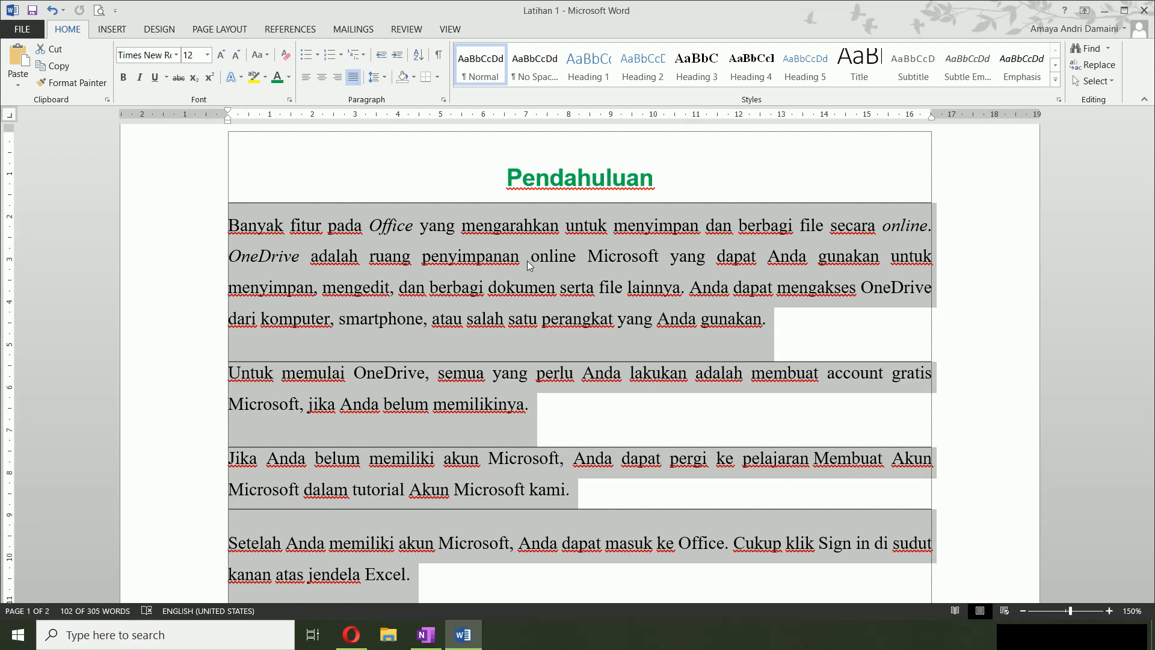
Remove the space before the selected body paragraphs under "Pendahuluan", and add space before them again.
click(387, 78)
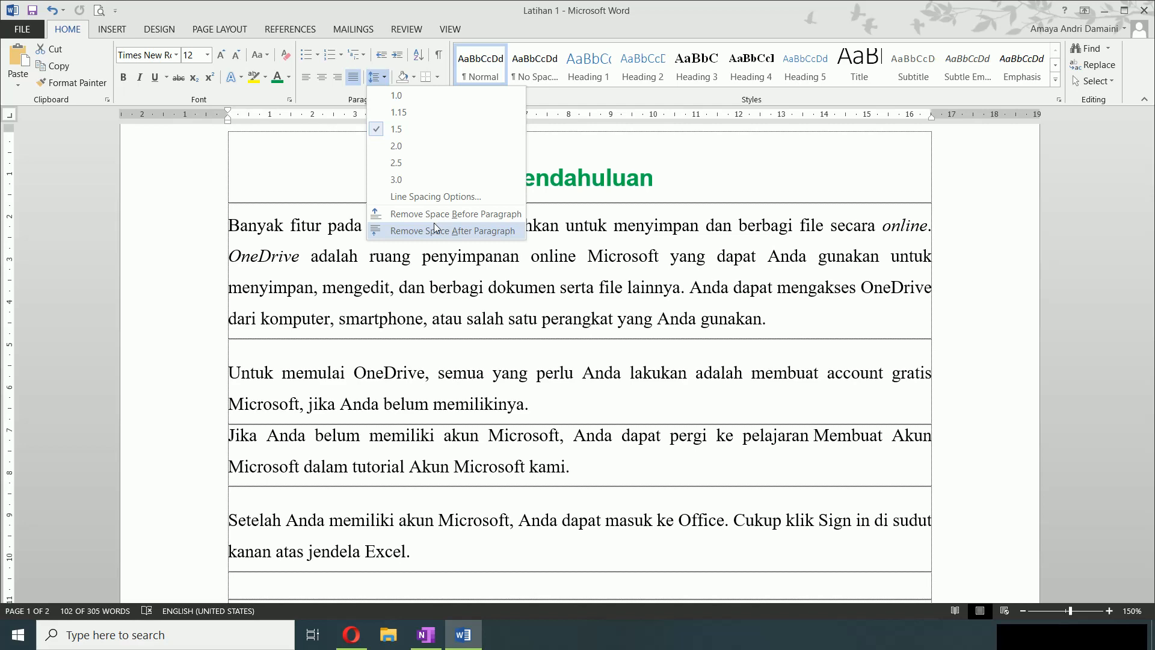
click(436, 218)
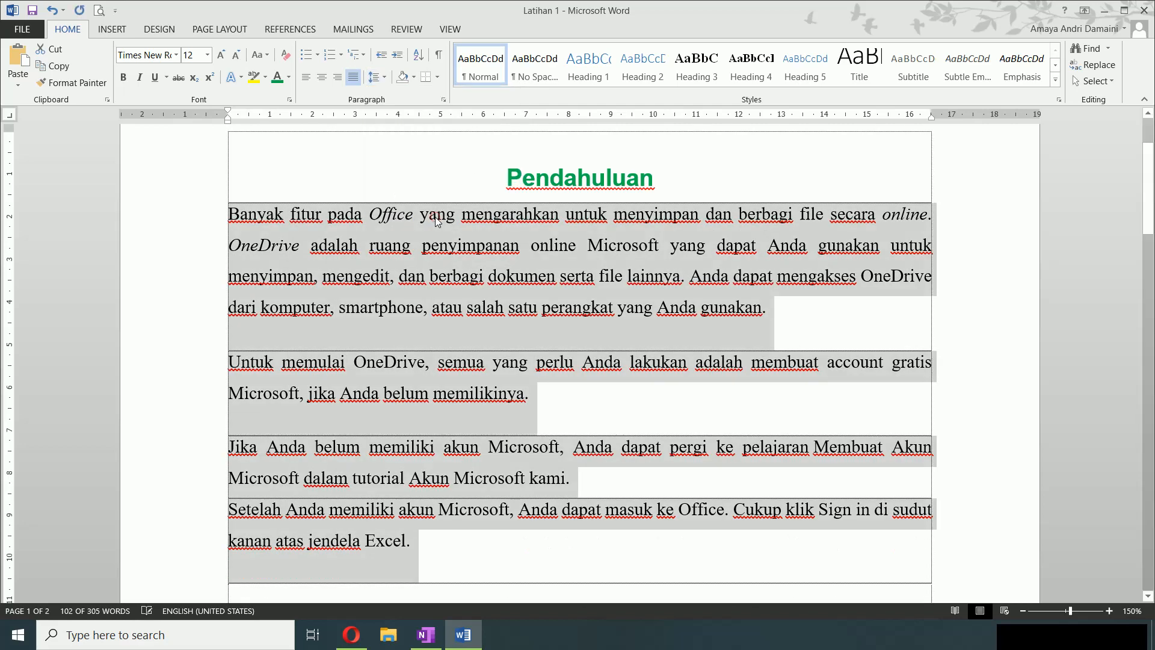
click(386, 82)
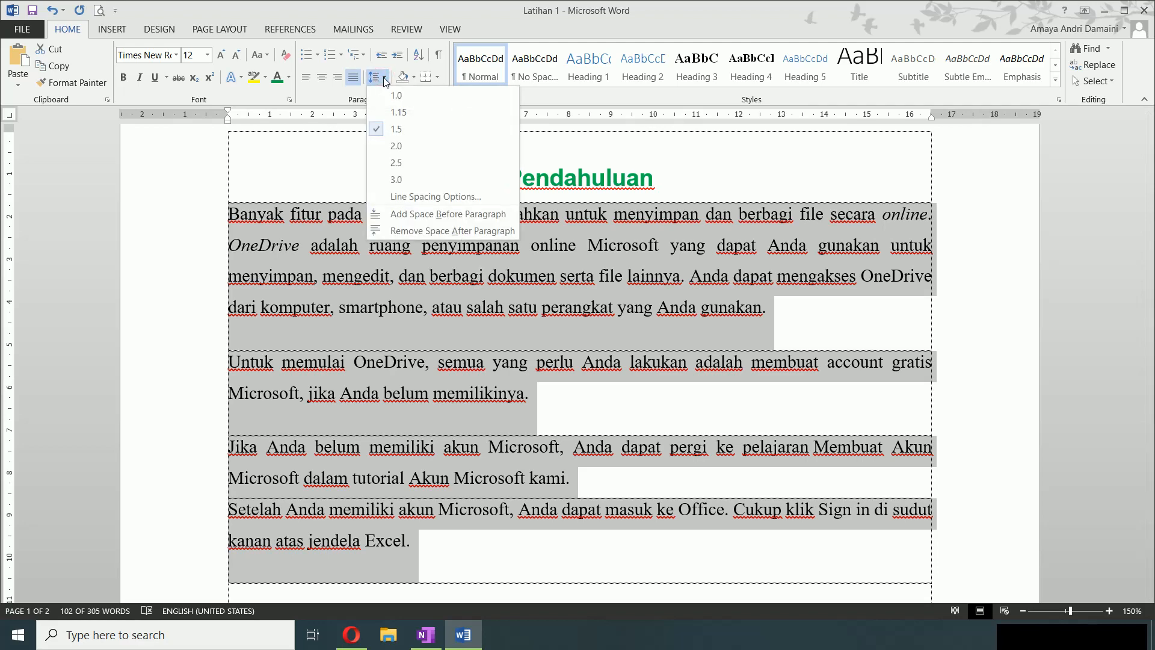
click(419, 214)
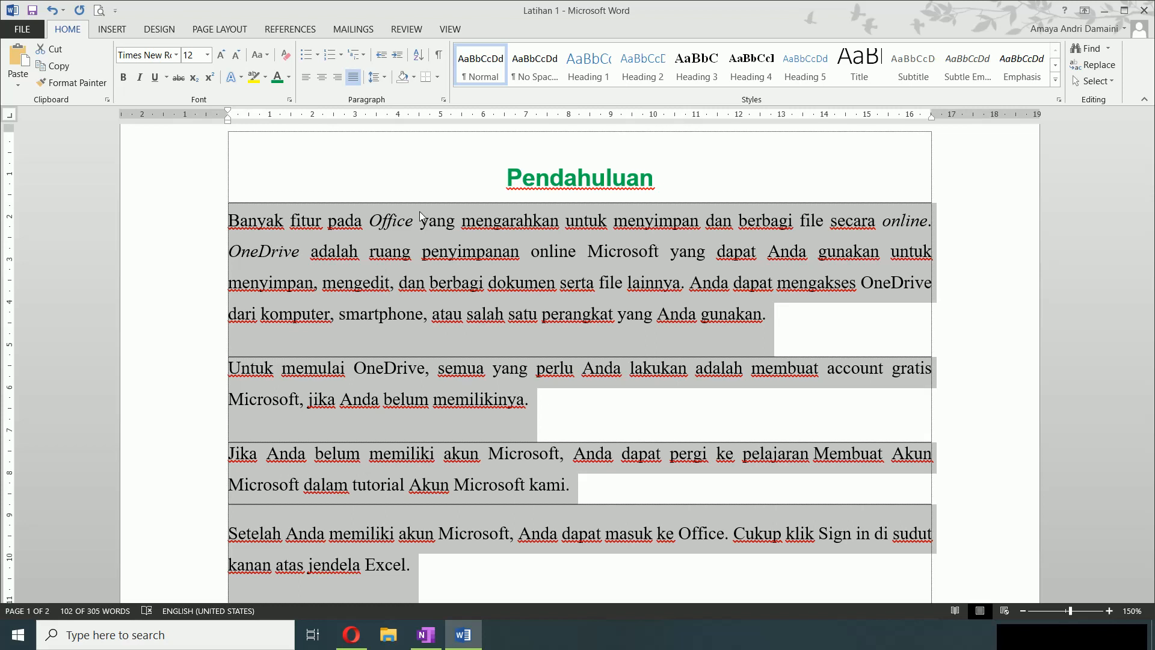
Indent the first line of the "Banyak fitur" paragraph by about 1 cm.
click(506, 178)
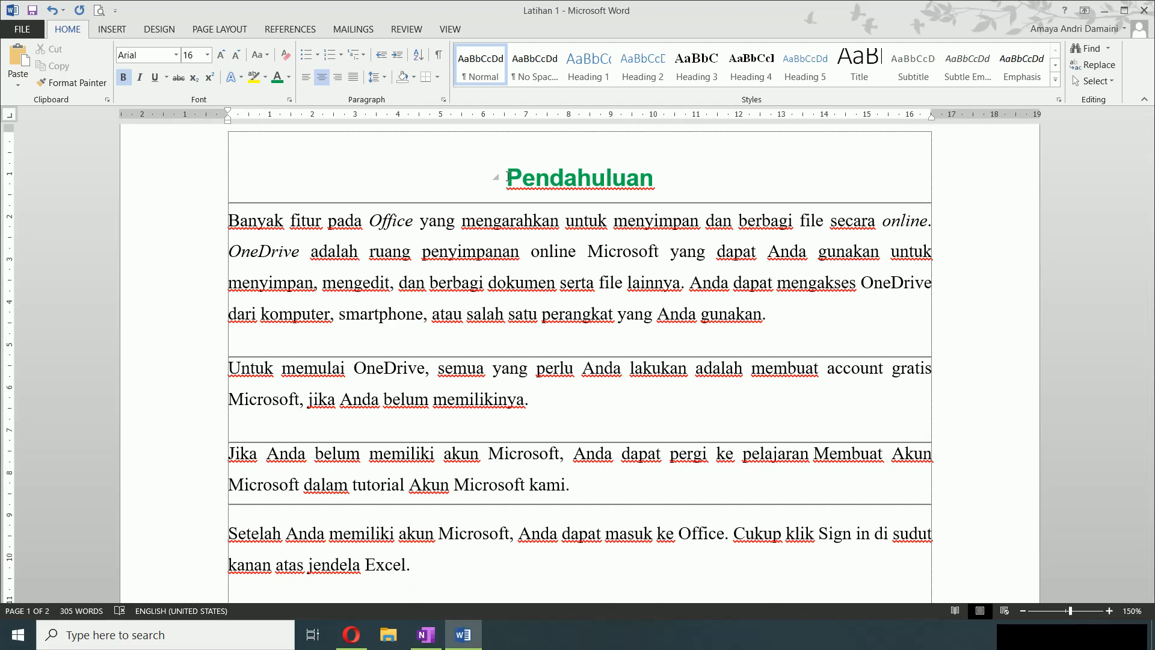
click(496, 224)
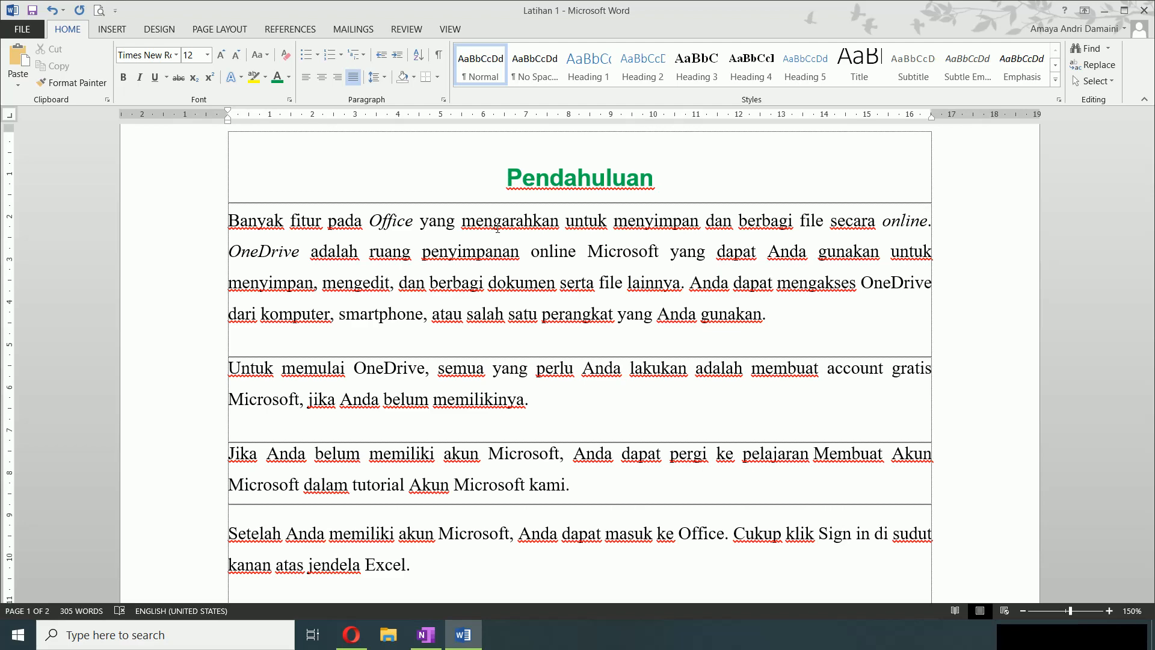
click(385, 77)
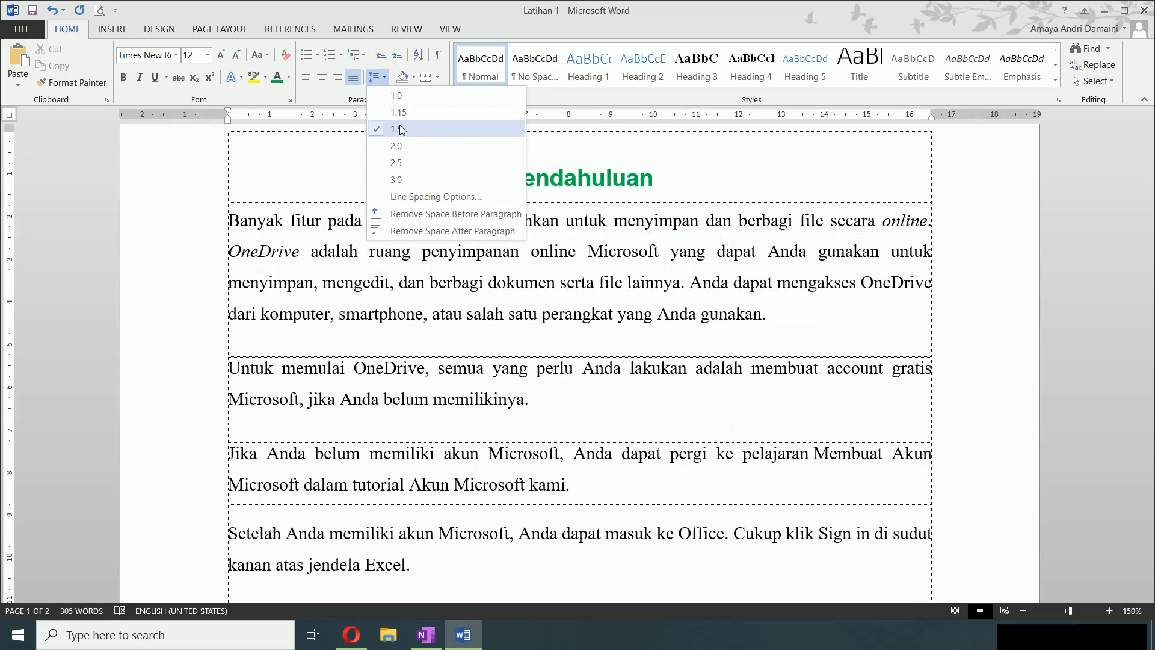
click(233, 169)
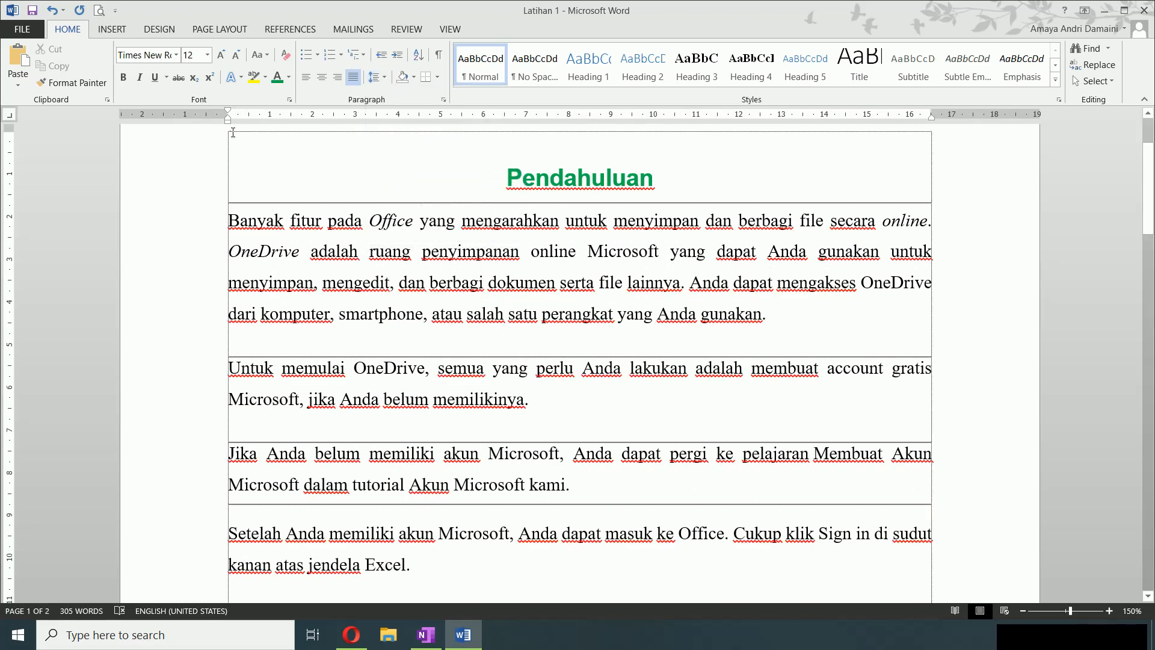
drag(230, 113, 269, 113)
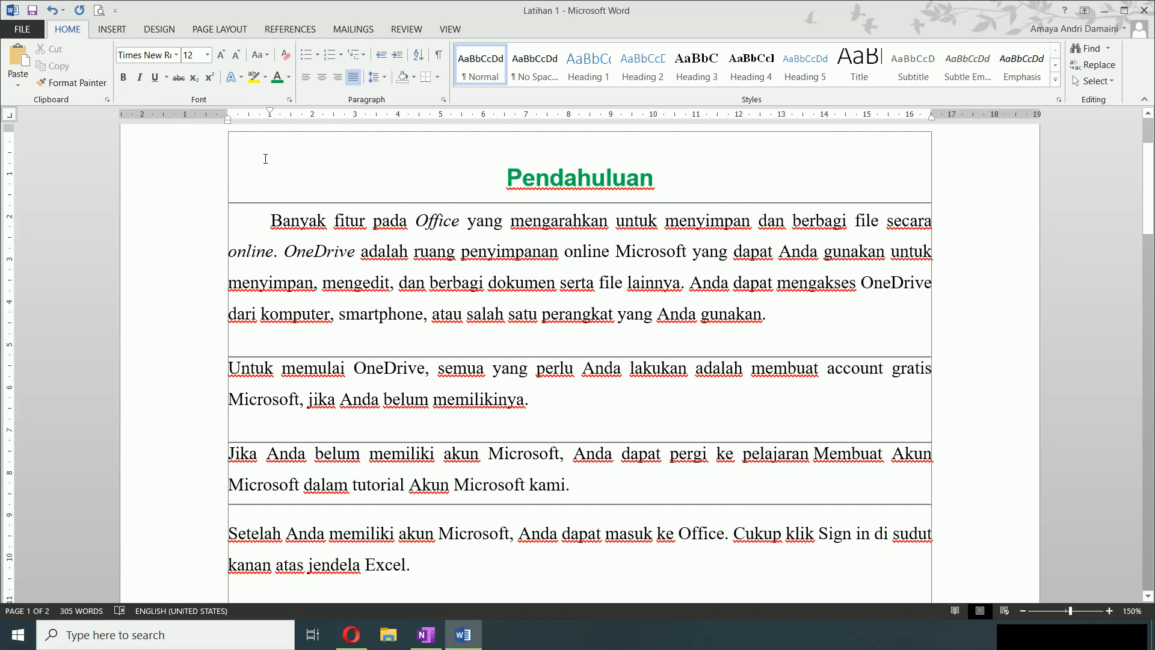